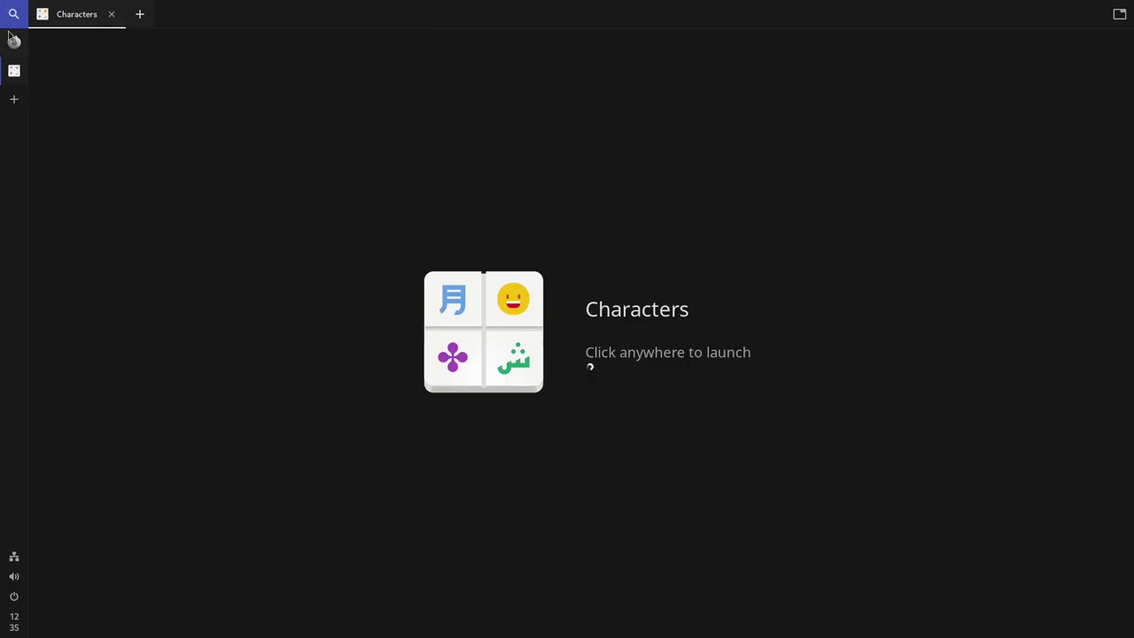
From the Firefox workspace, launch LibreOffice Calc and retile so Characters fills the left half.
click(13, 39)
click(153, 15)
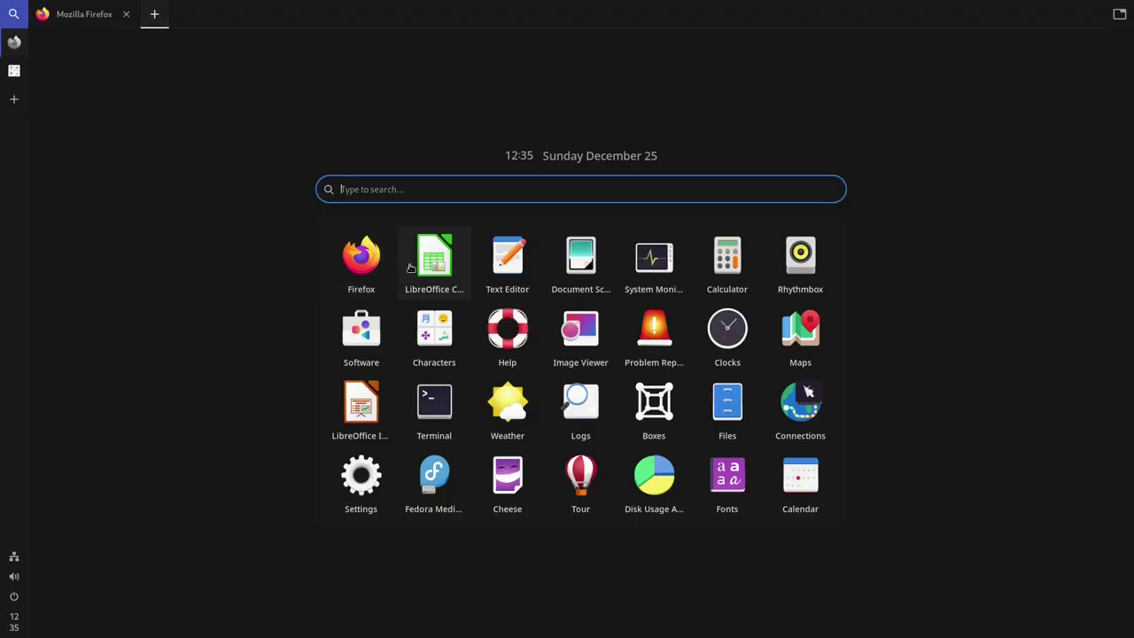
click(412, 266)
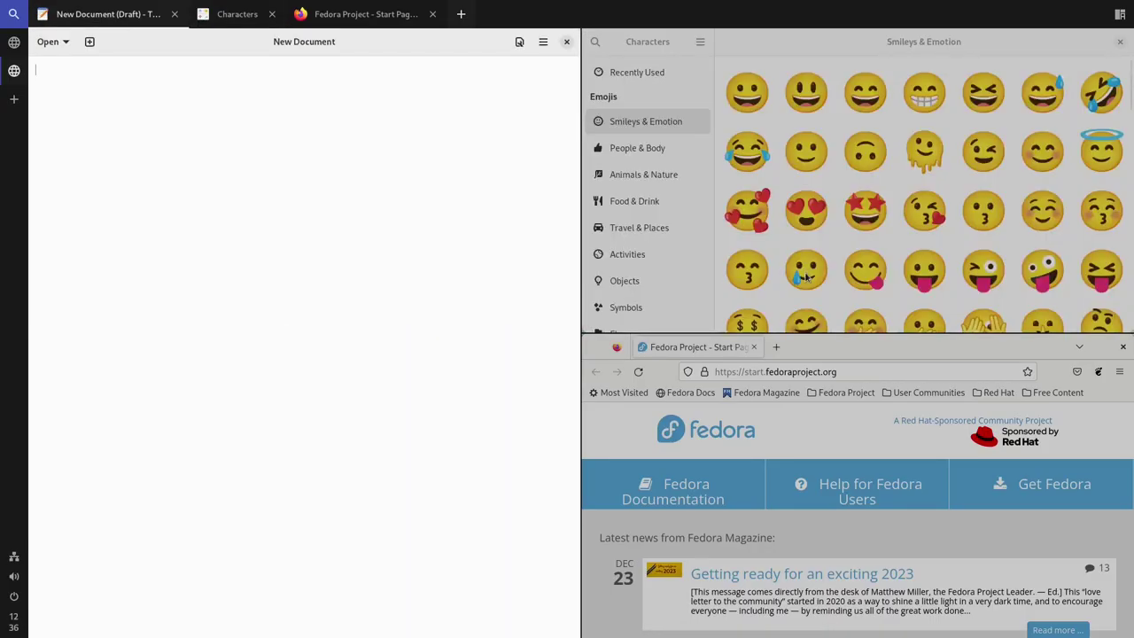
key(super+shift+Right)
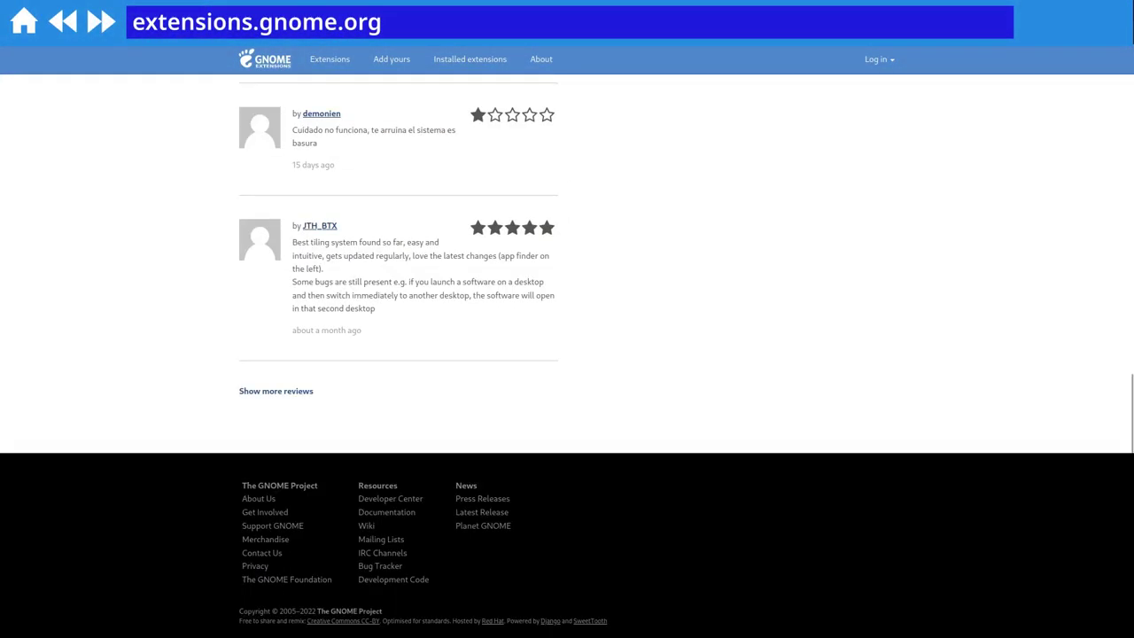
Scroll the GNOME extensions listing and jump to page 3 via the pagination bar.
scroll(567, 354, up, 5)
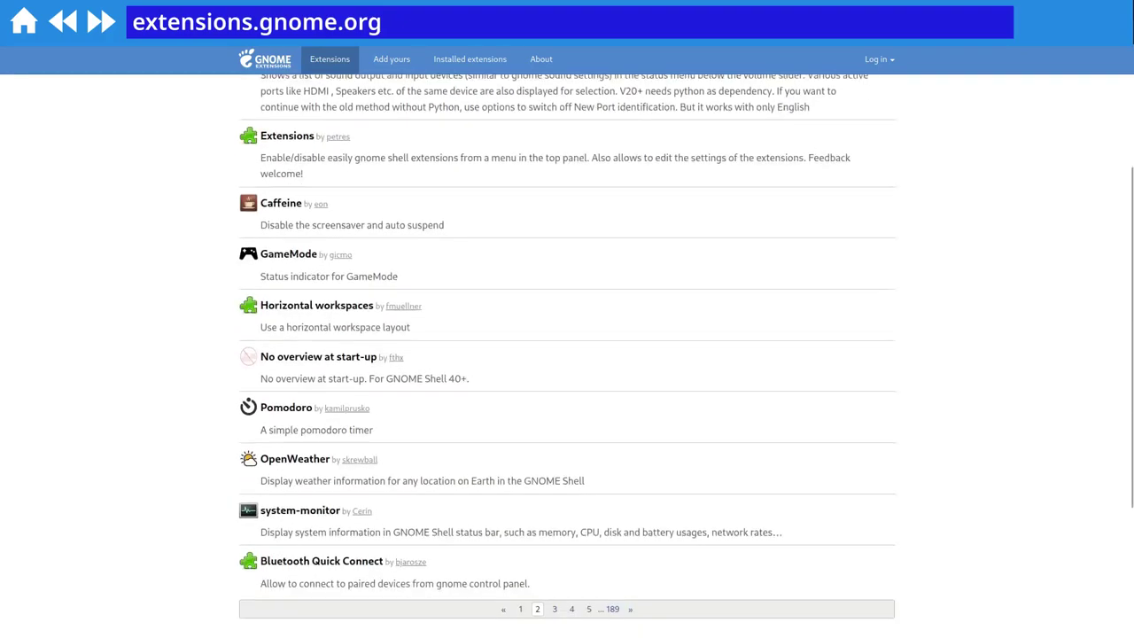
scroll(567, 354, down, 3)
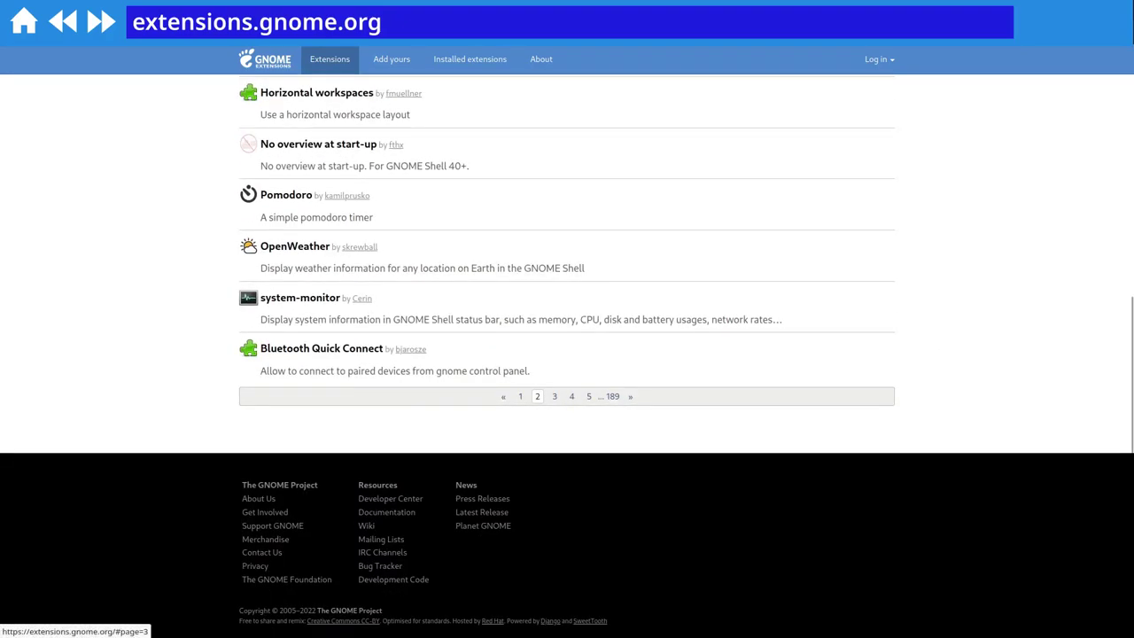
click(555, 396)
scroll(554, 396, down, 10)
scroll(567, 319, down, 2)
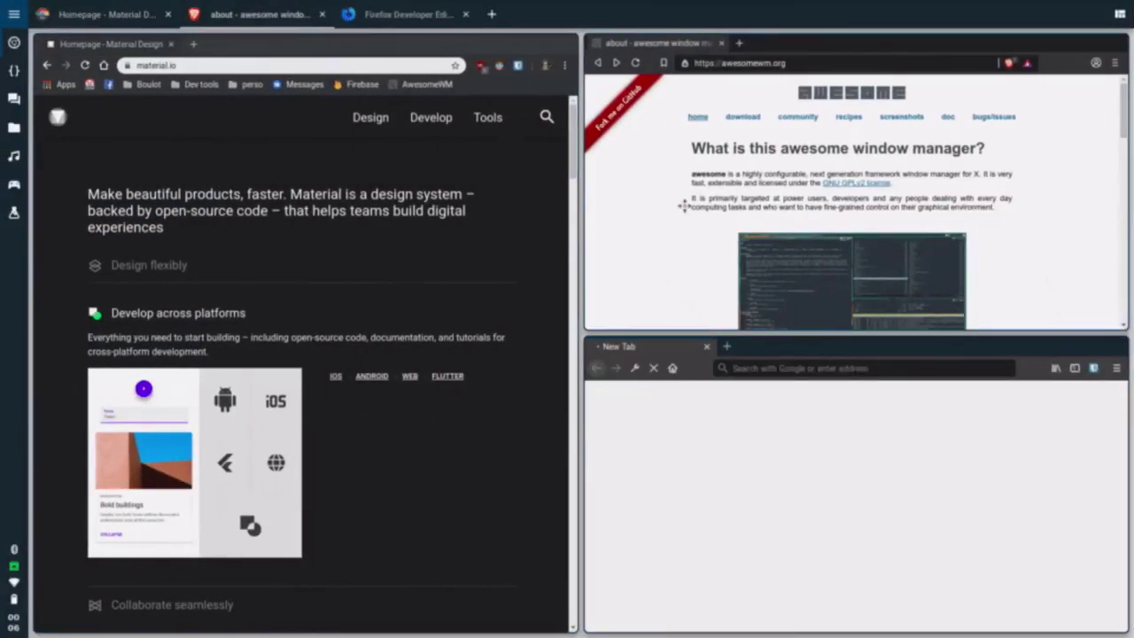
Make r/unixporn the master tile, switch to the maximized layout, and cycle through the tasklist windows.
drag(683, 205, 357, 366)
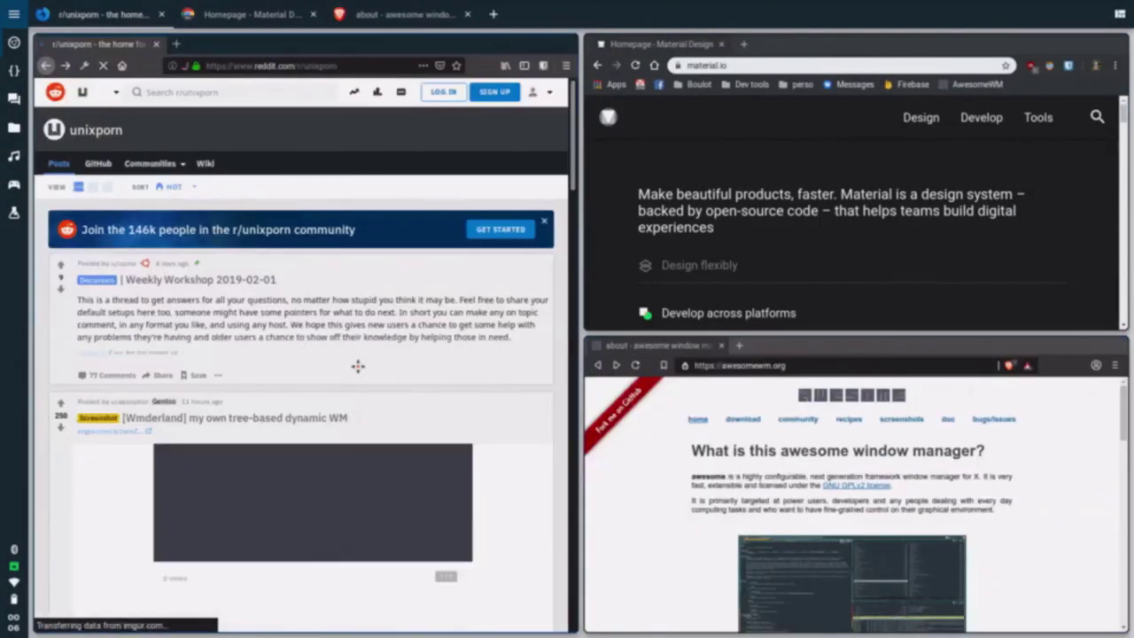
click(1120, 25)
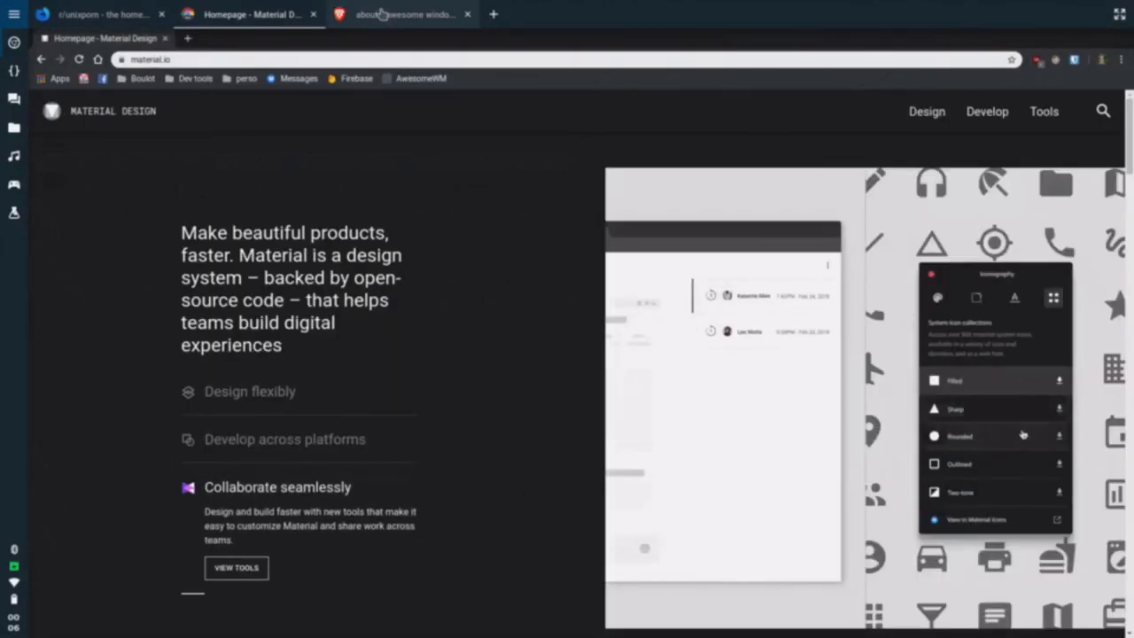
click(381, 13)
click(266, 12)
click(96, 12)
click(96, 12)
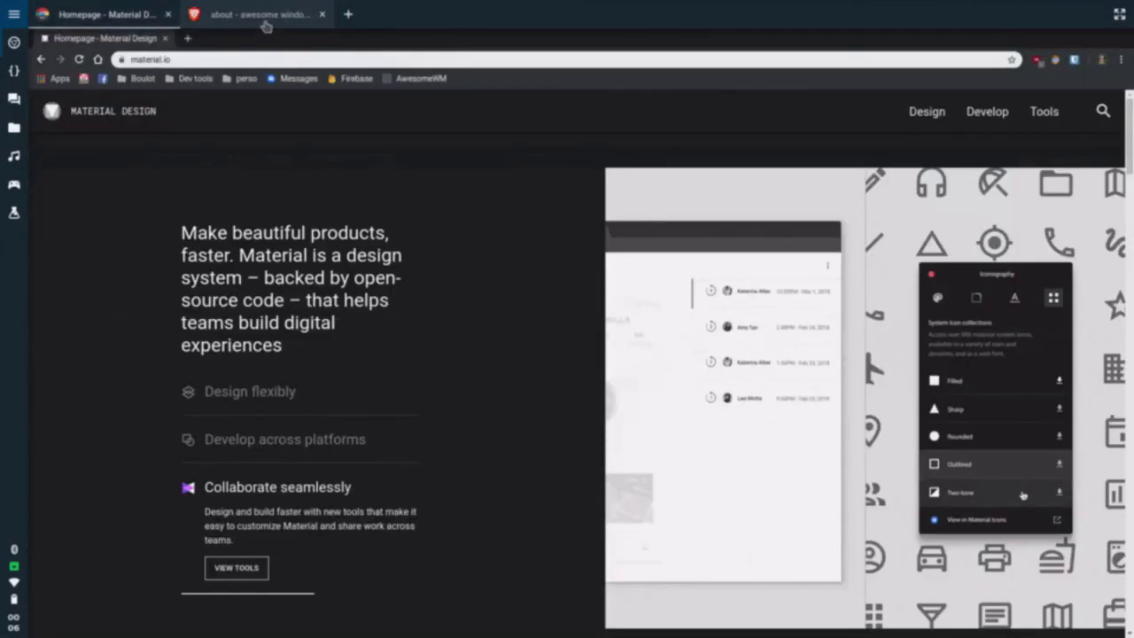
Step through the chat, file manager and YouTube Music tags, then open Xfce Power Manager.
click(14, 98)
click(13, 127)
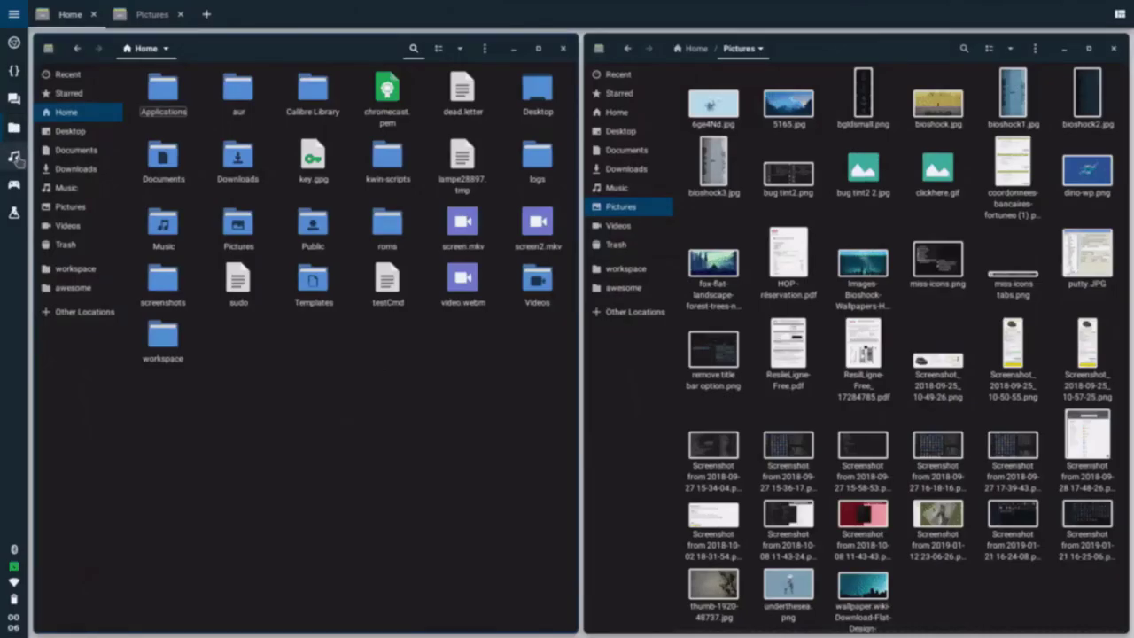
click(13, 155)
click(13, 598)
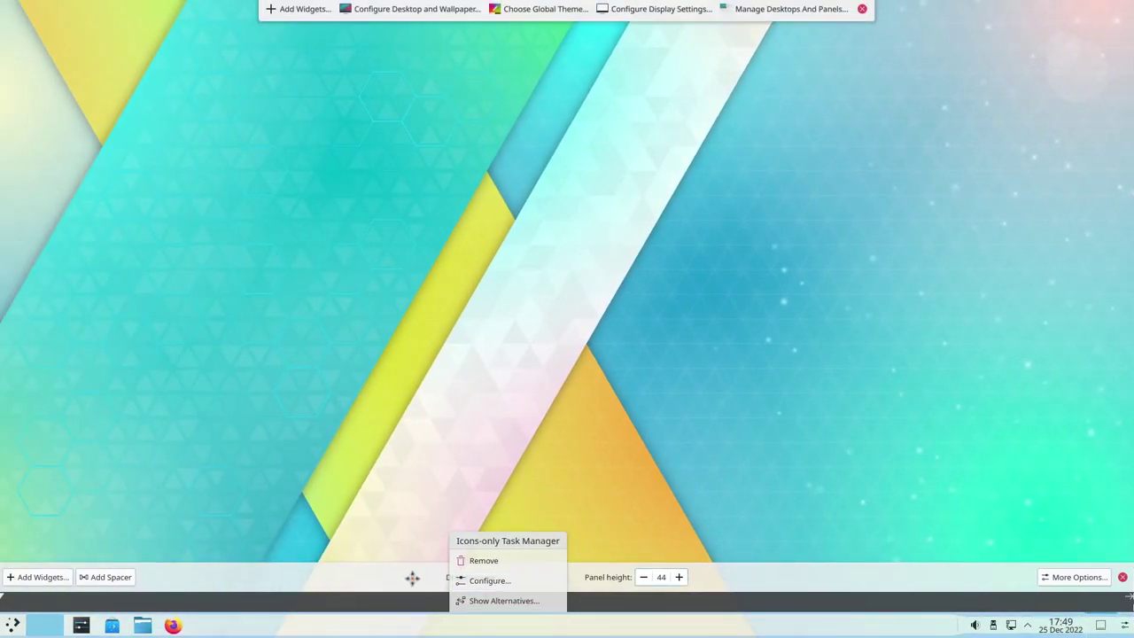
Move the main panel to the top edge and add an empty panel holding the system tray.
drag(411, 578, 443, 49)
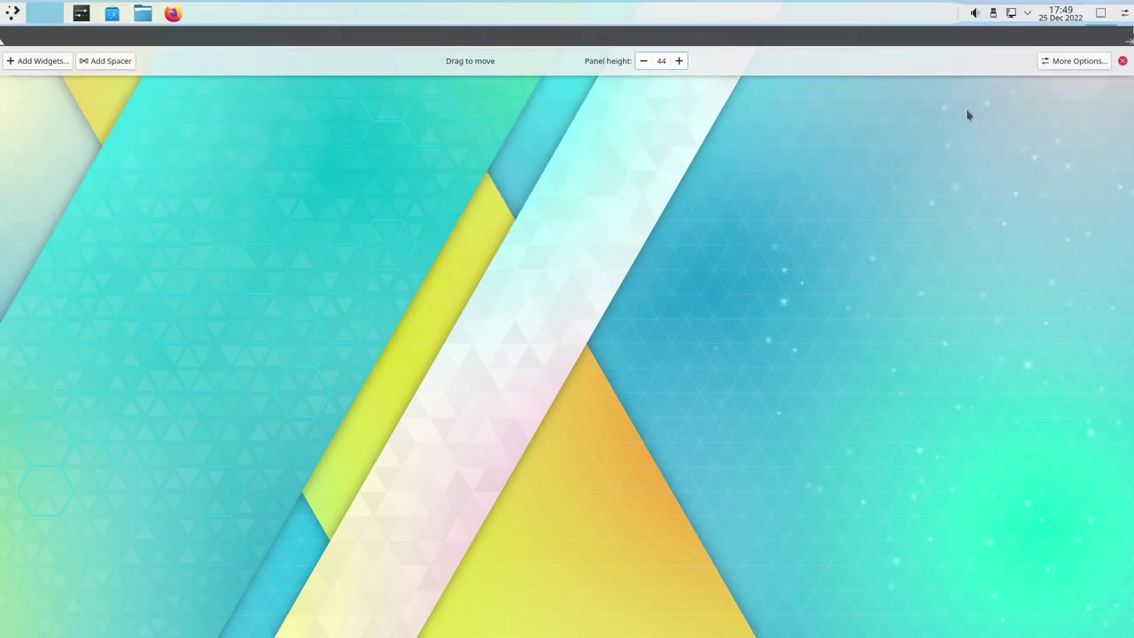
click(1122, 62)
right_click(501, 161)
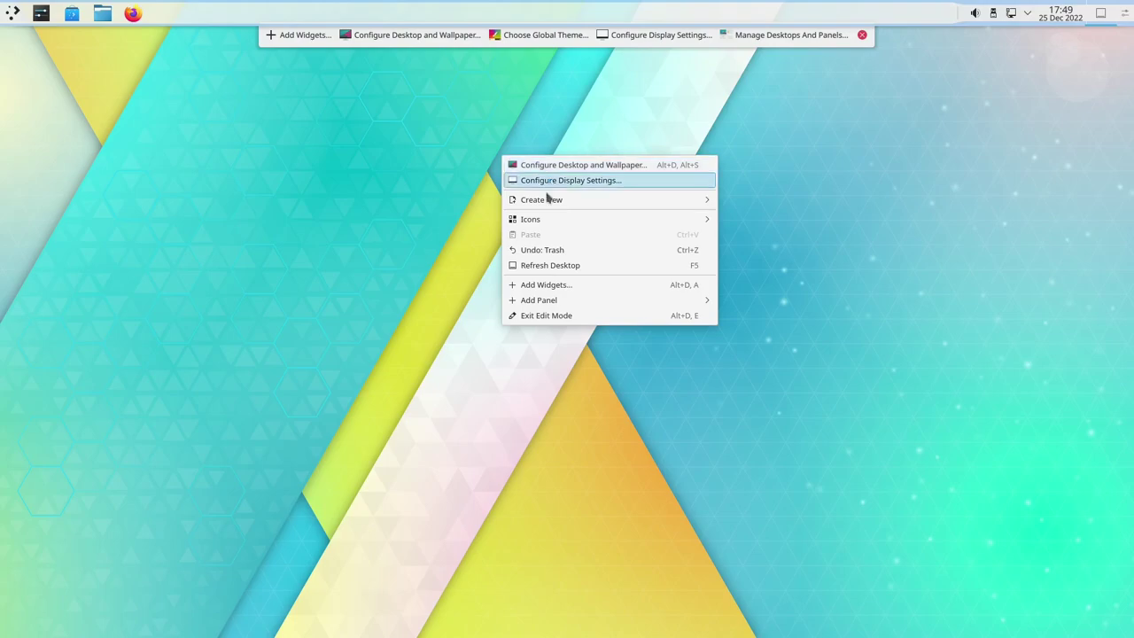
mouse_move(546, 300)
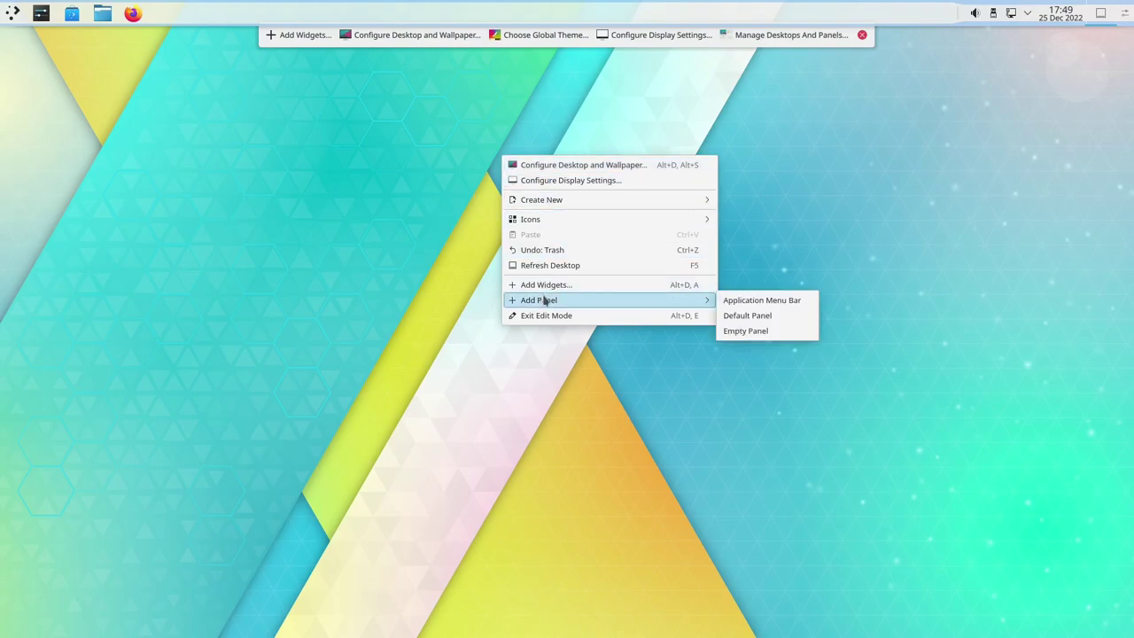
click(756, 332)
click(51, 626)
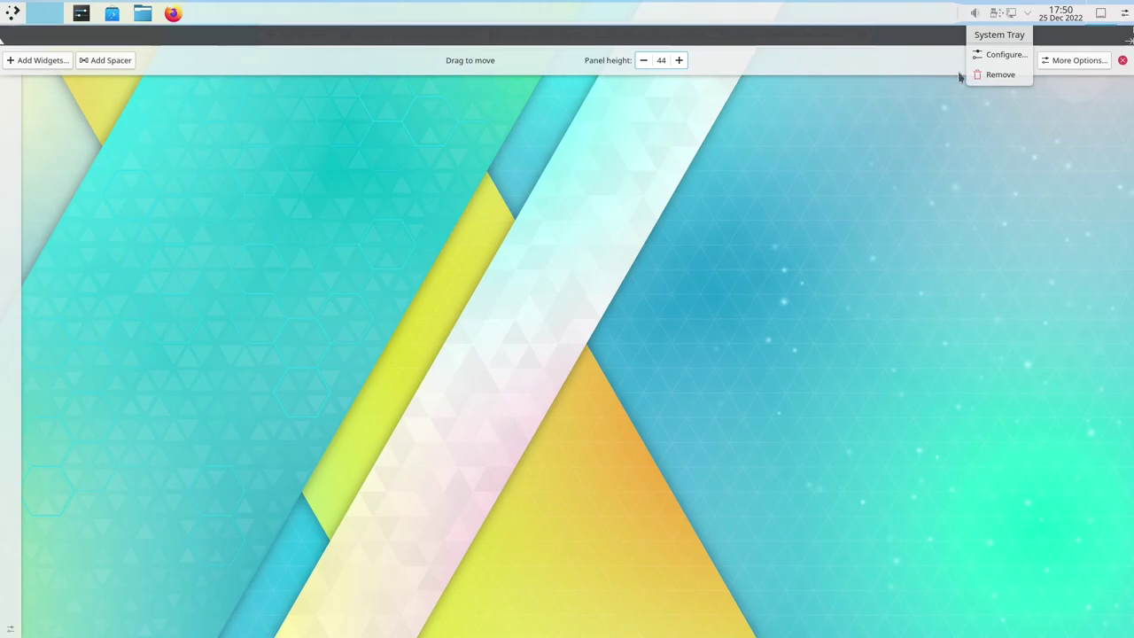
drag(1008, 13, 26, 569)
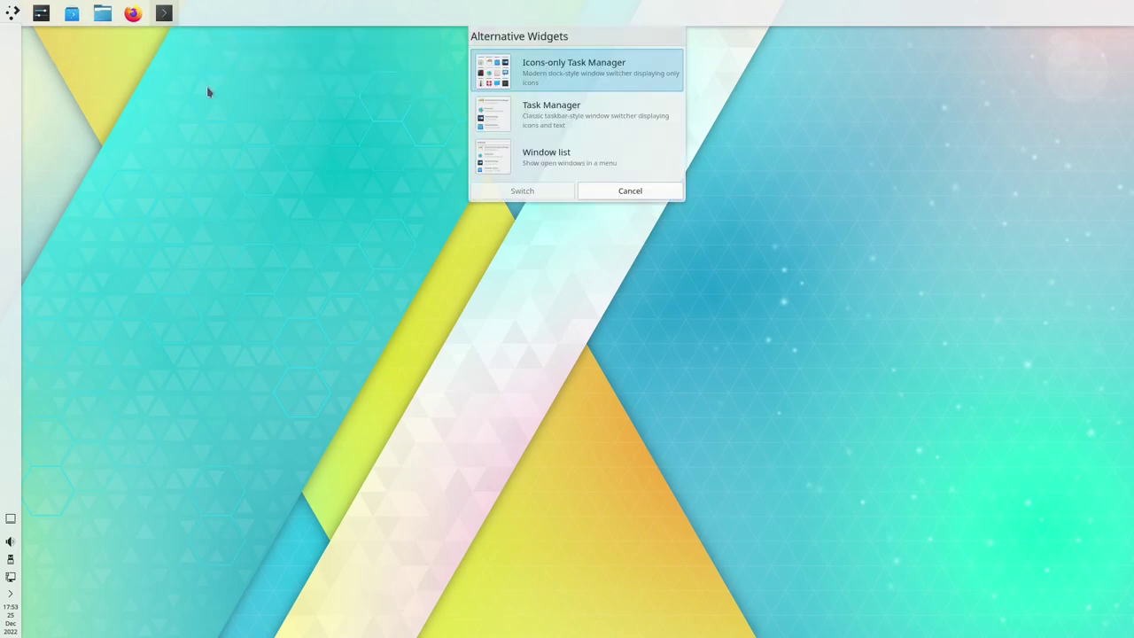
Switch to the classic Task Manager and unpin Firefox from the taskbar.
click(536, 121)
click(544, 190)
right_click(168, 19)
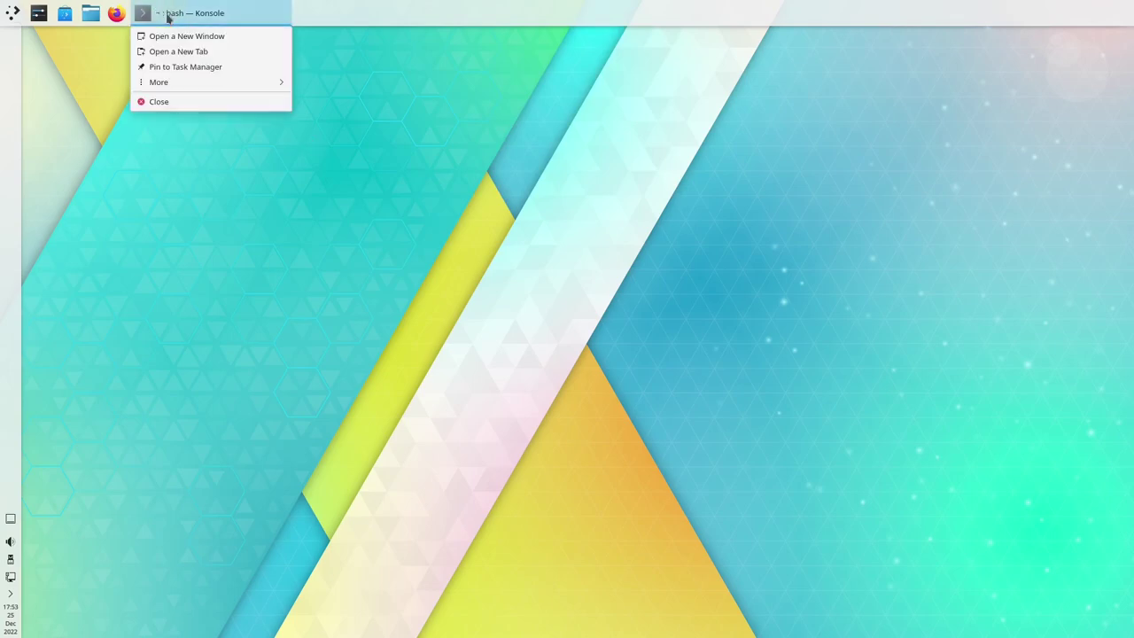
click(126, 24)
right_click(122, 18)
click(133, 71)
Set grouped-task clicks to show a textual list, keep Manually sorting, and make middle-click close windows.
right_click(90, 14)
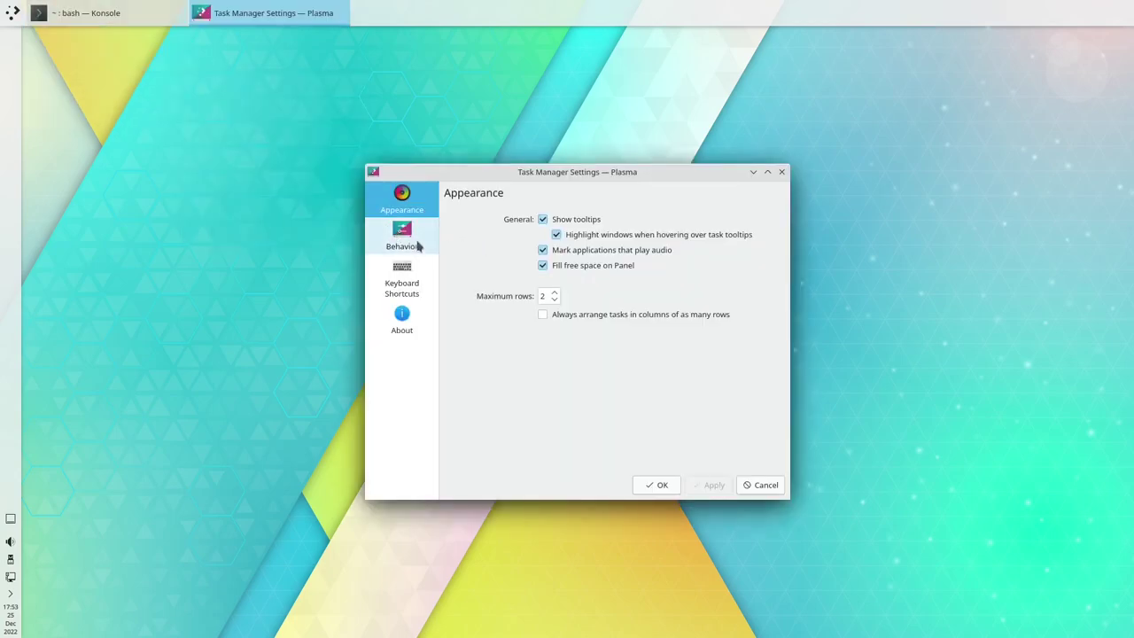
click(419, 246)
click(401, 200)
click(700, 485)
click(417, 245)
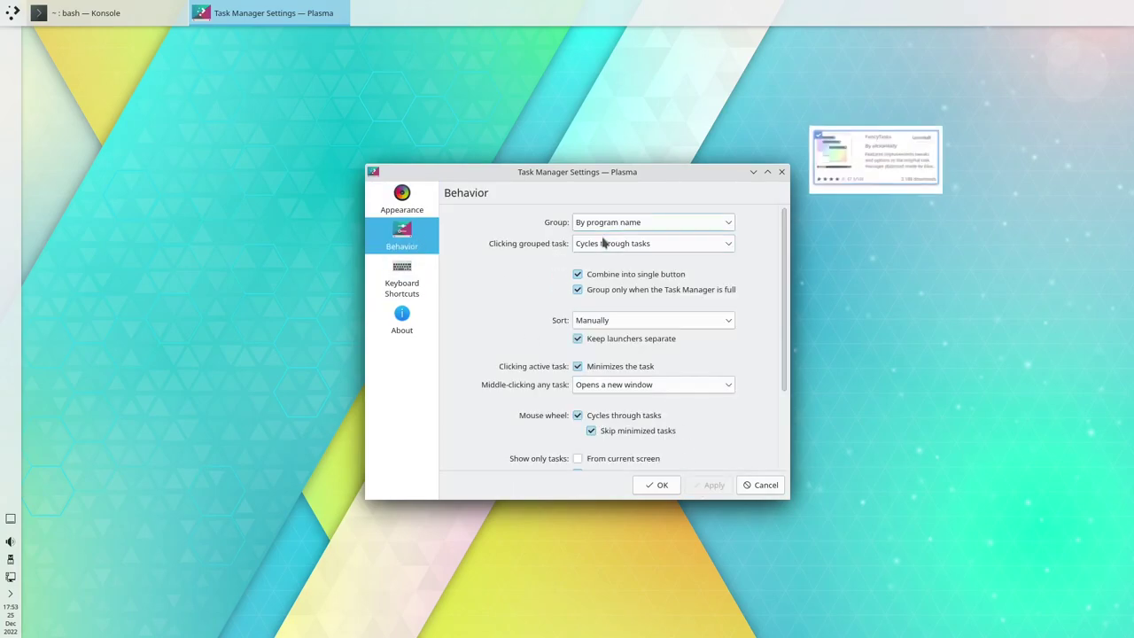
click(614, 244)
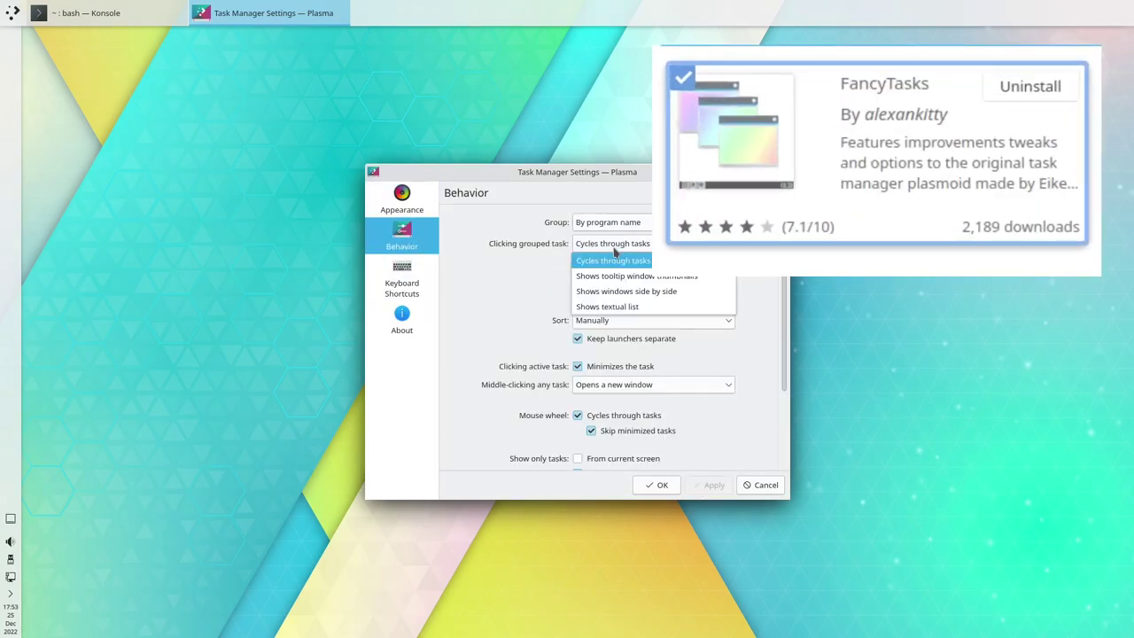
click(629, 245)
click(628, 244)
click(606, 310)
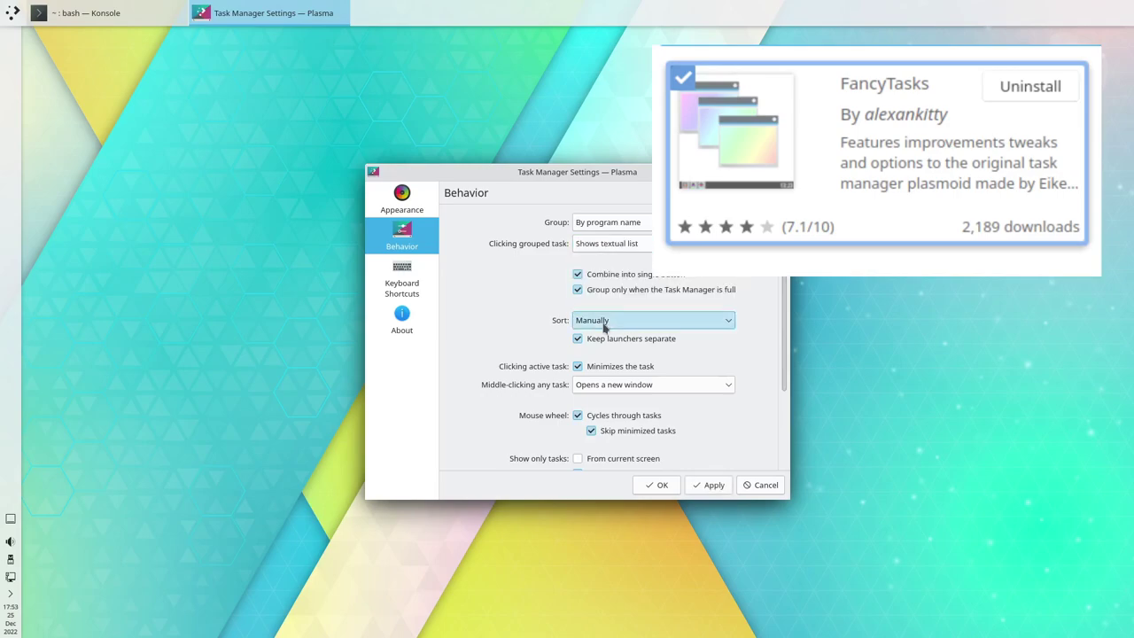
click(605, 323)
click(614, 352)
click(620, 384)
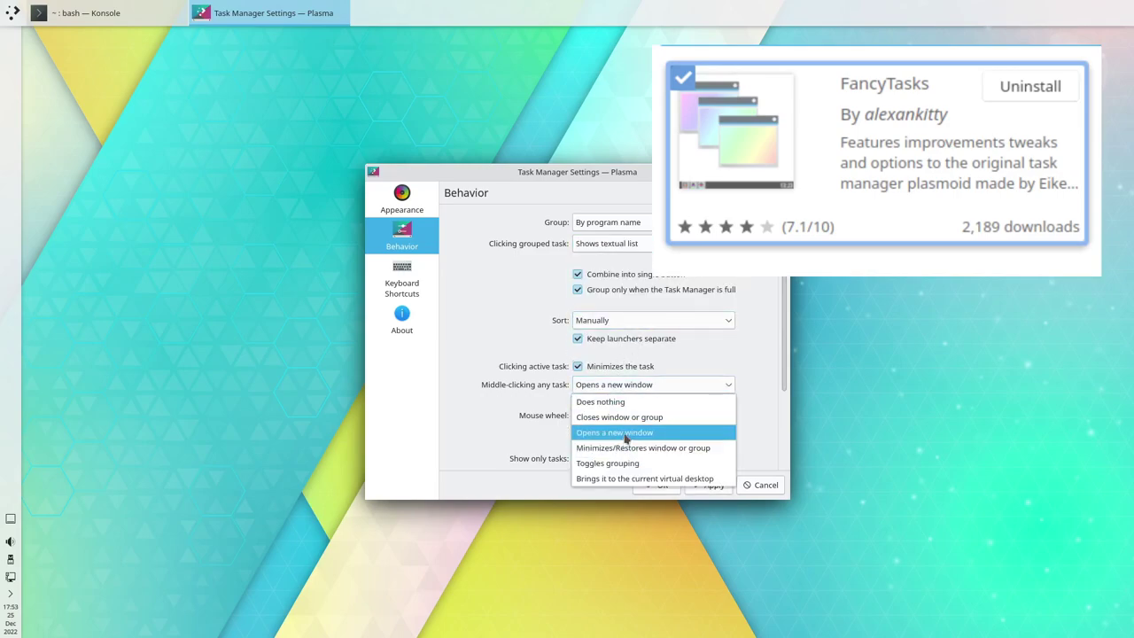
click(619, 417)
Find the Compact Pager widget and place it in the left panel.
scroll(752, 375, down, 3)
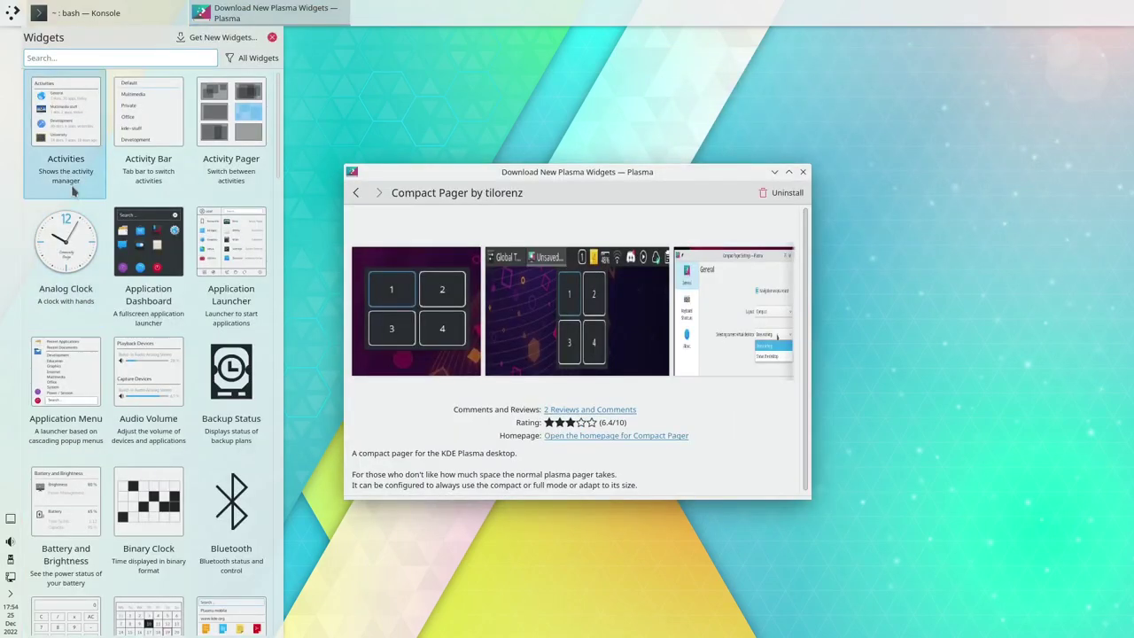
text(com)
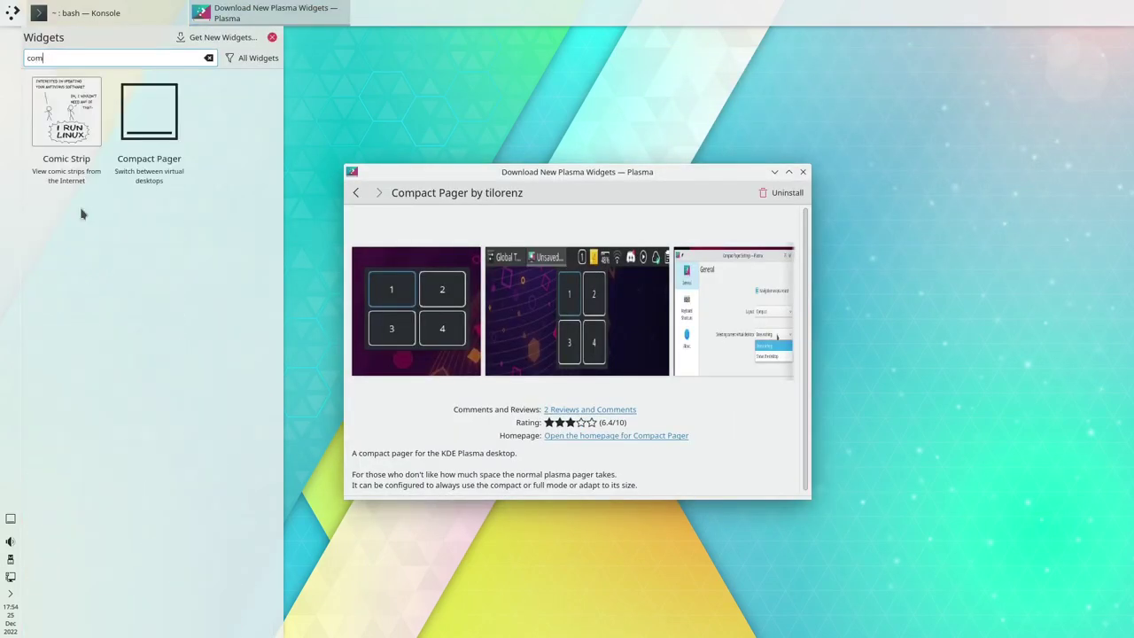
double_click(130, 168)
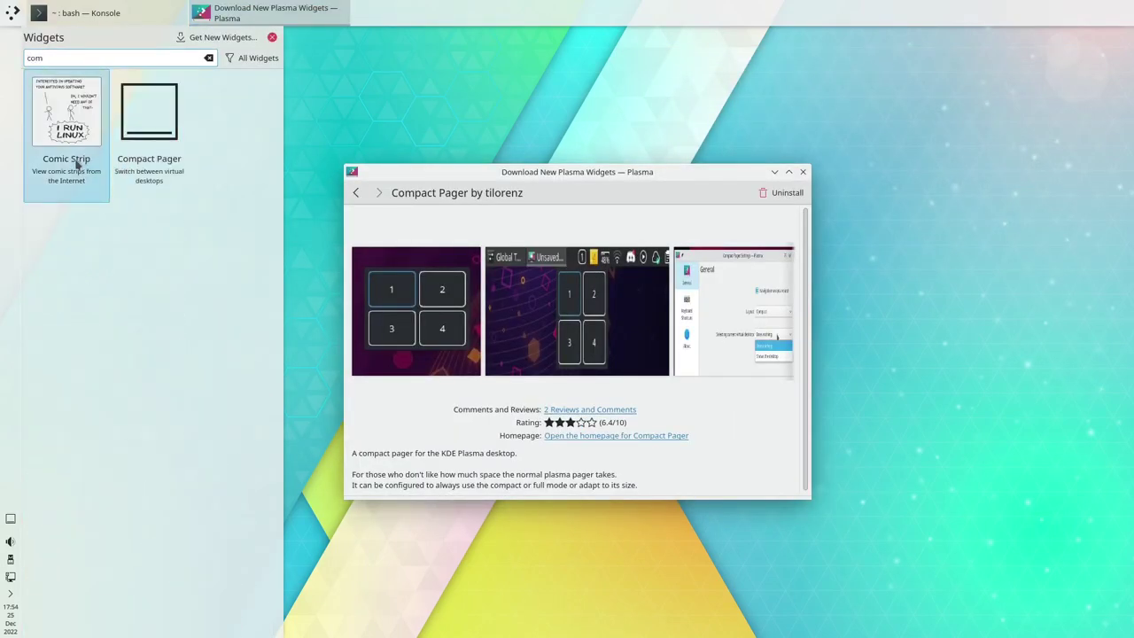
click(272, 37)
Set the Compact Pager's layout to Full and apply it.
right_click(14, 104)
right_click(11, 37)
click(60, 102)
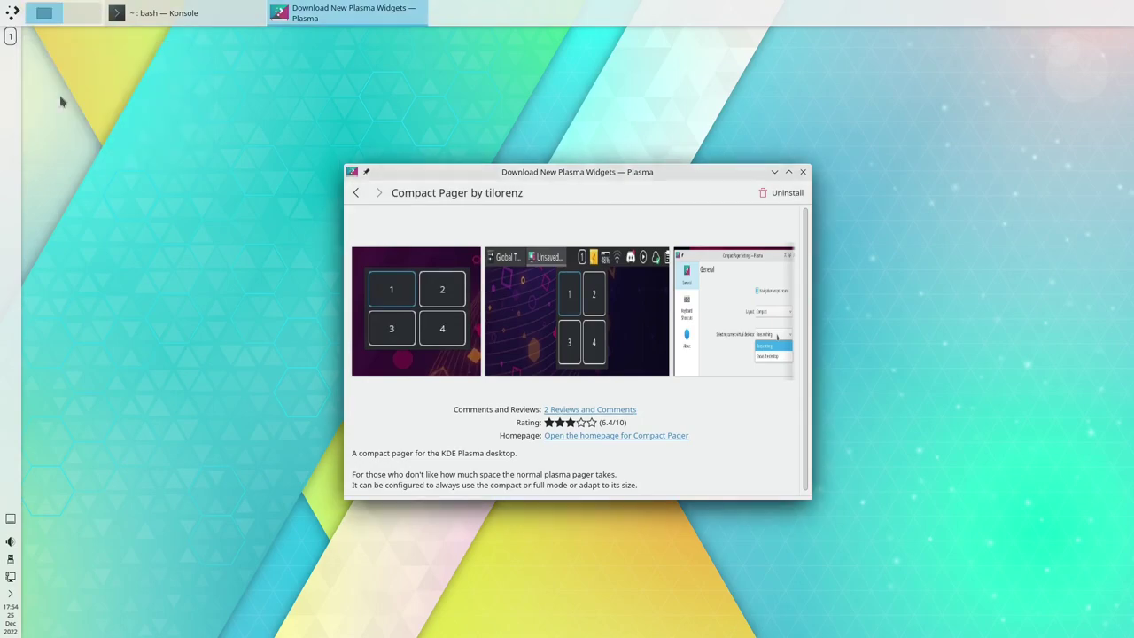
click(652, 250)
click(646, 284)
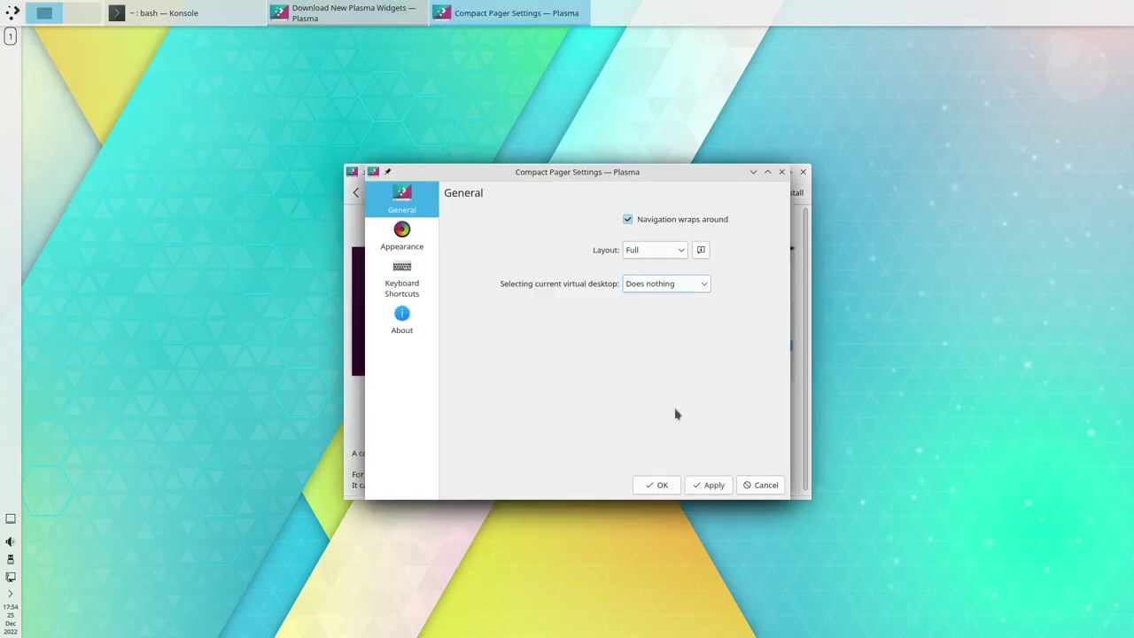
click(709, 487)
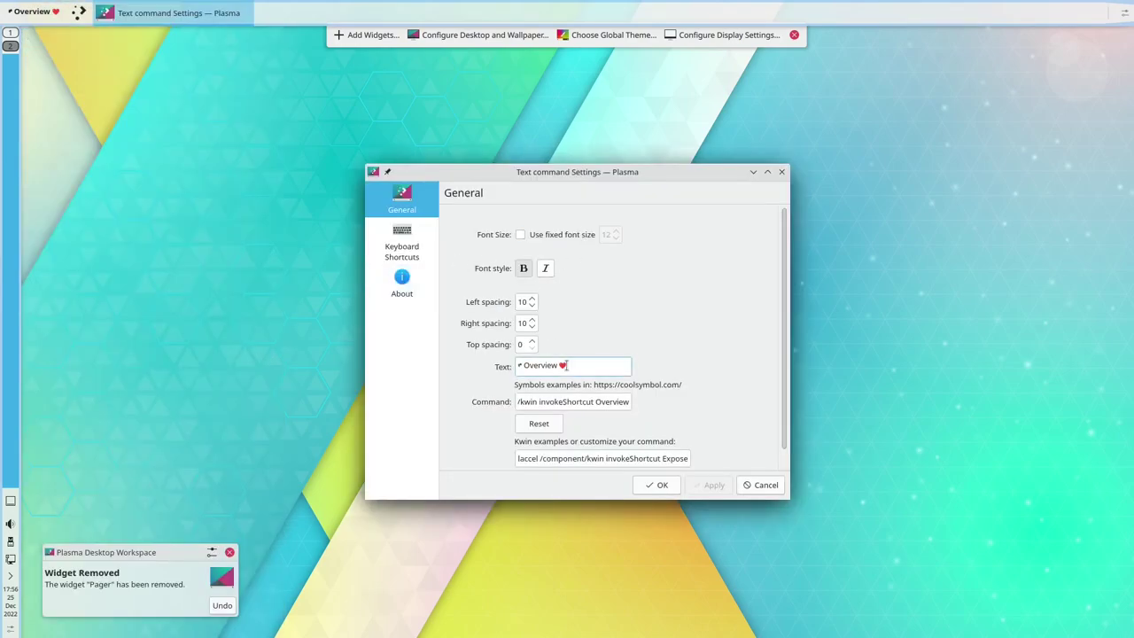
Clear the button's Overview label, set its command to kstart5 krunner, then enter top-panel edit mode.
drag(565, 365, 502, 365)
key(BackSpace)
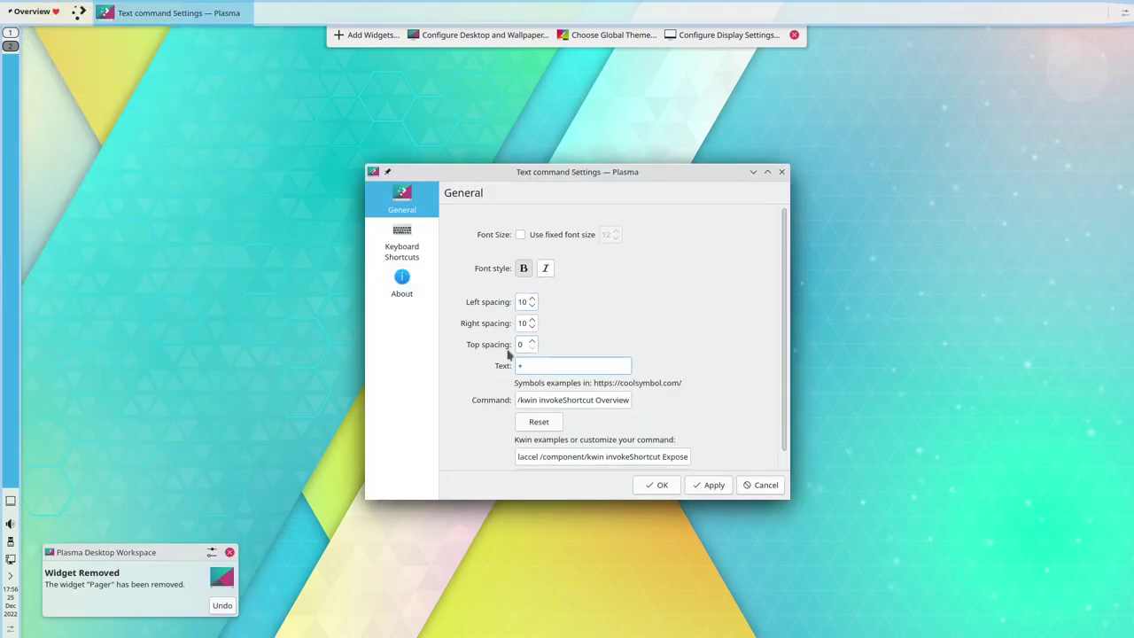
click(563, 399)
key(ctrl+a)
text(k)
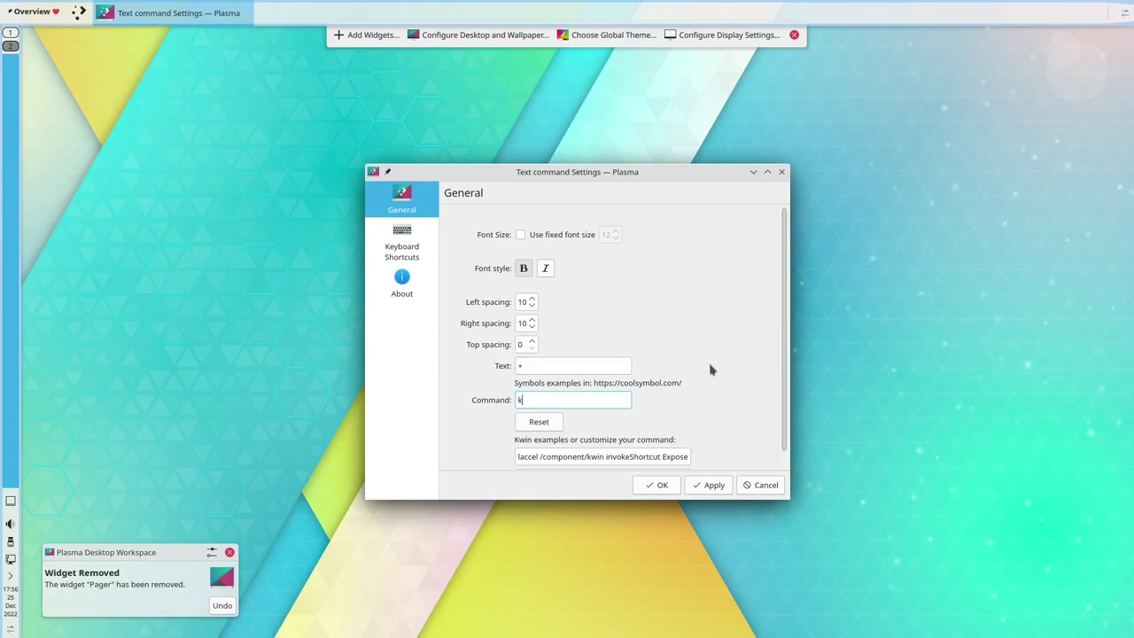
text(start)
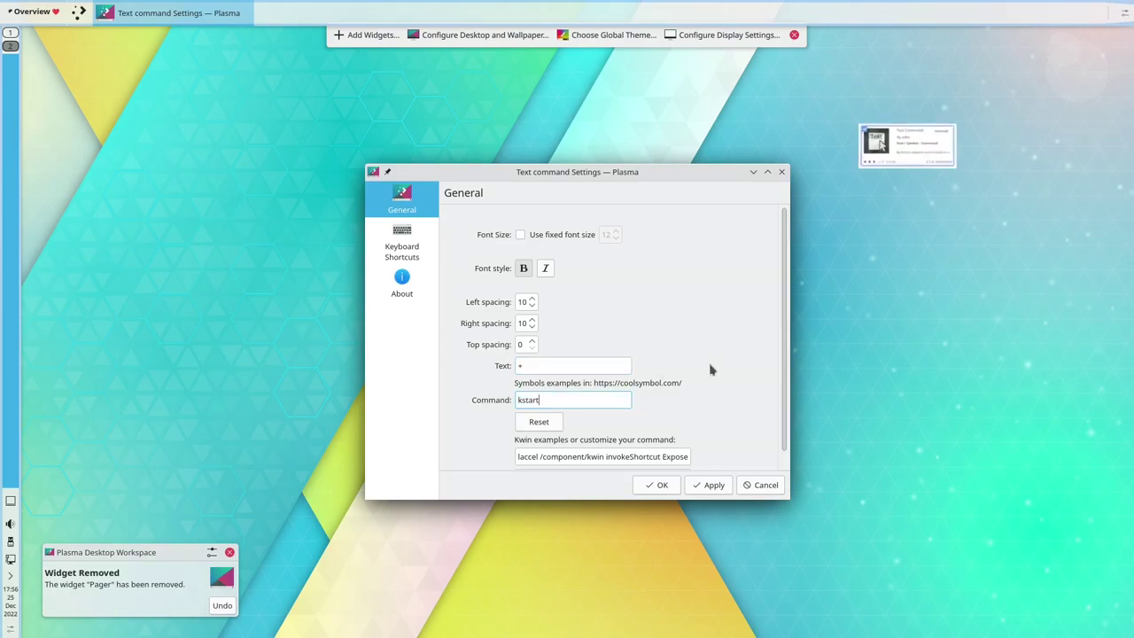
text(5 krunner)
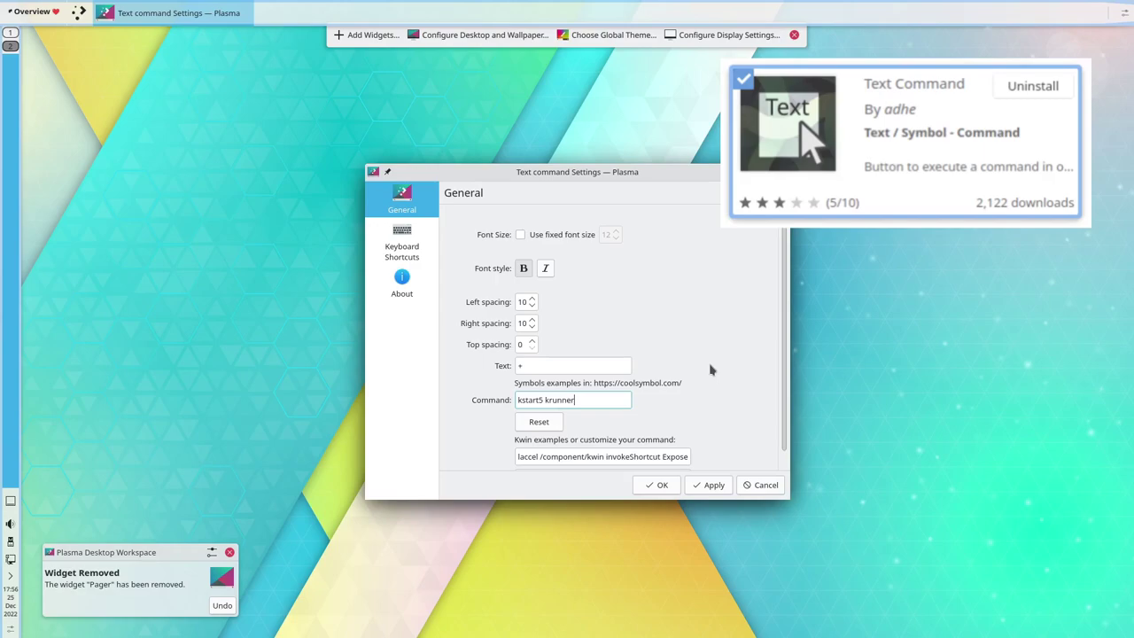
click(714, 484)
click(657, 485)
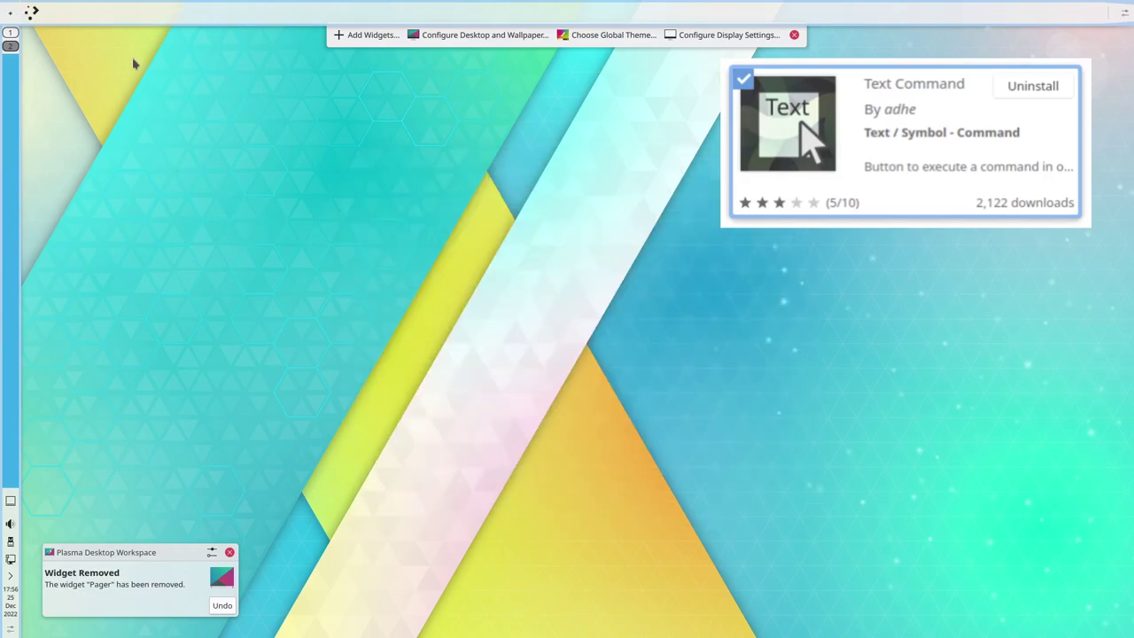
right_click(9, 13)
click(39, 73)
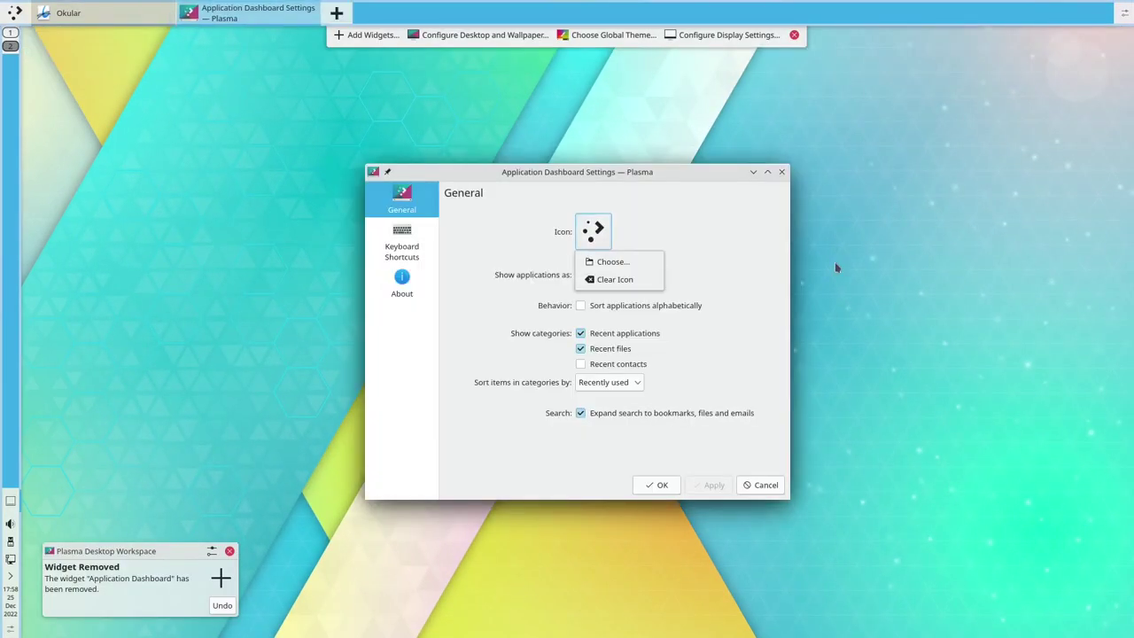
Search icons for 'sear', filter to Actions, and choose file-search-symbolic as the launcher icon.
click(589, 262)
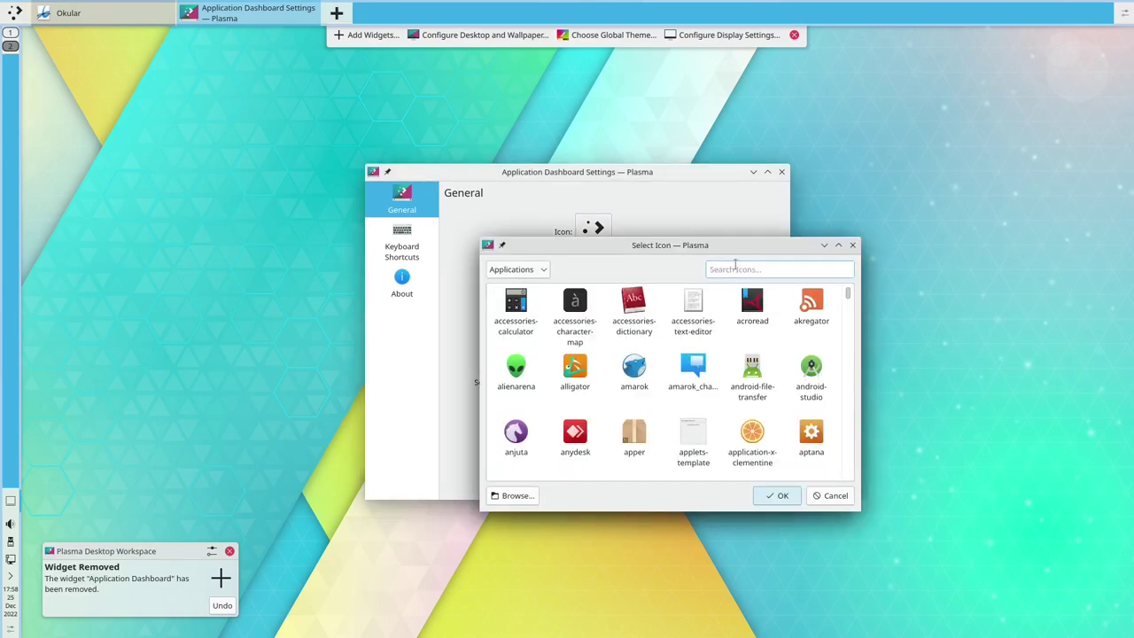
text(sear)
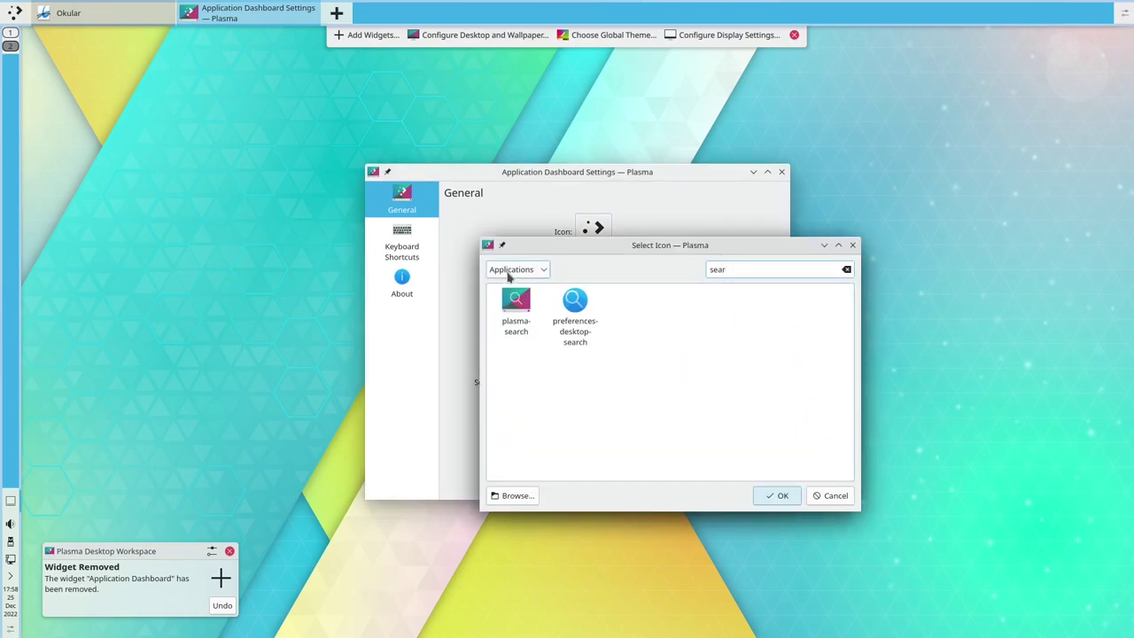
click(517, 270)
click(508, 307)
click(567, 326)
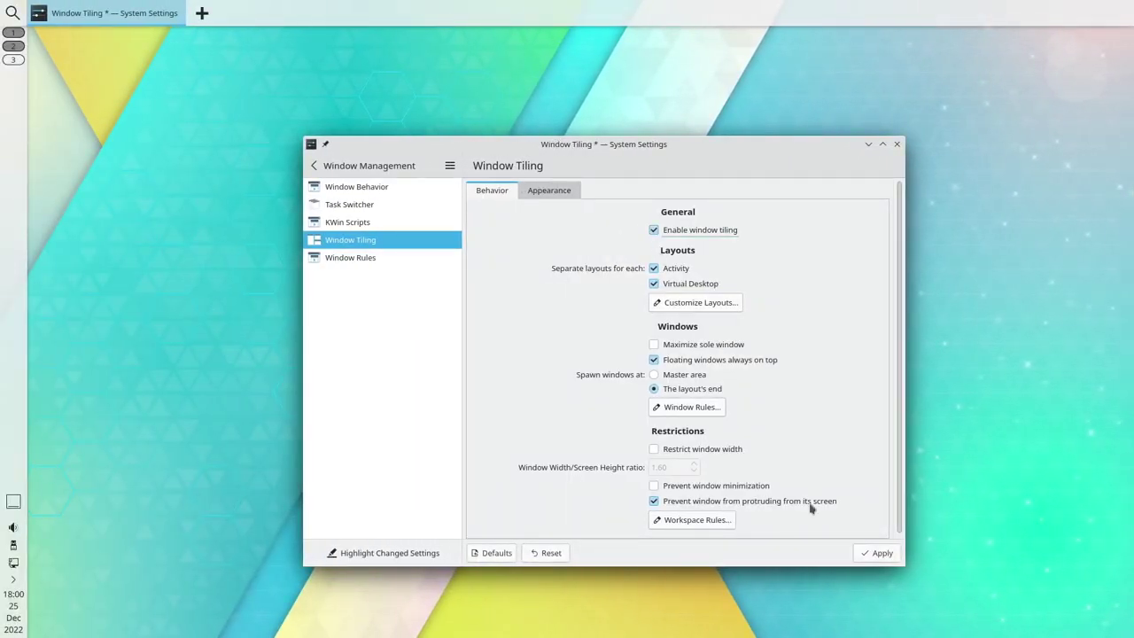
Save window tiling as enabled, then disable Spread and Stair and enable Quarter and Floating layouts.
click(877, 553)
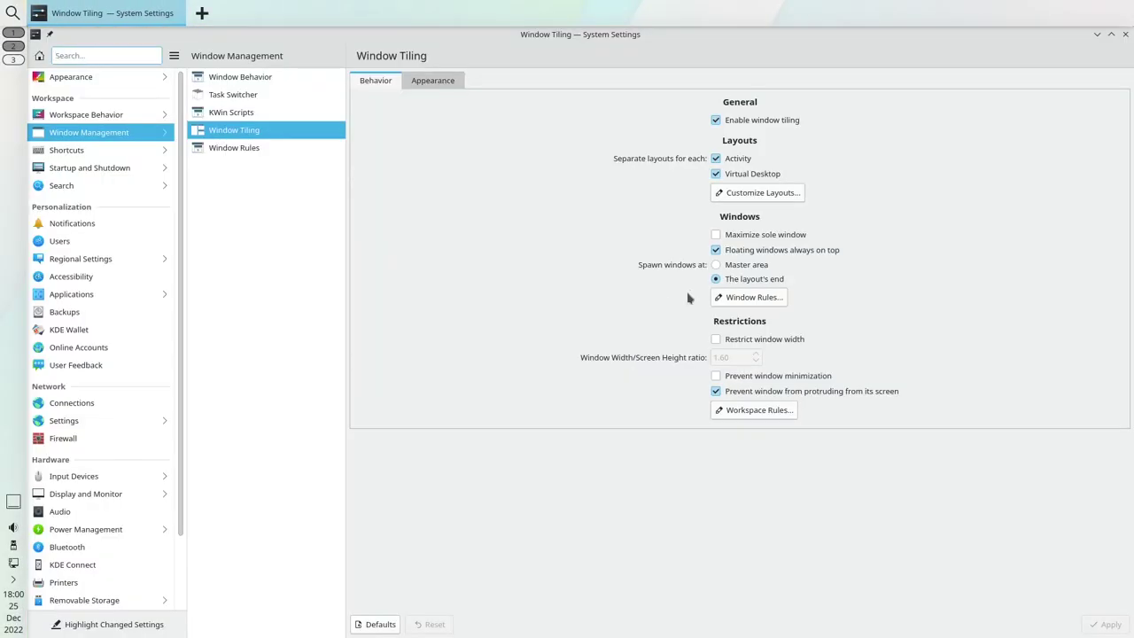
click(757, 193)
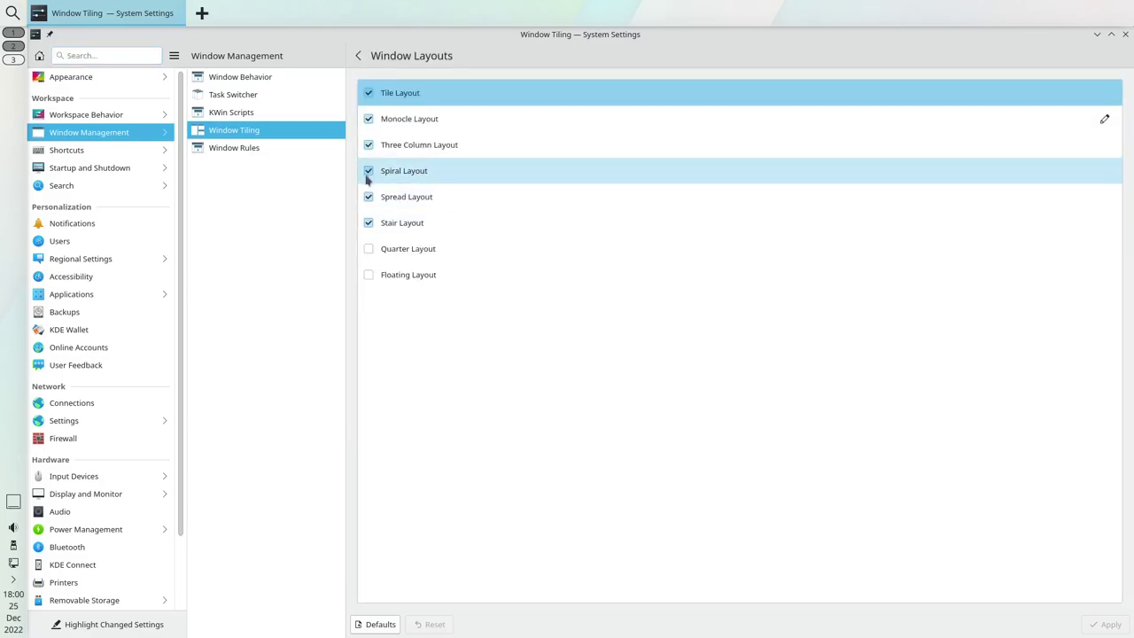
click(368, 196)
click(368, 248)
click(369, 275)
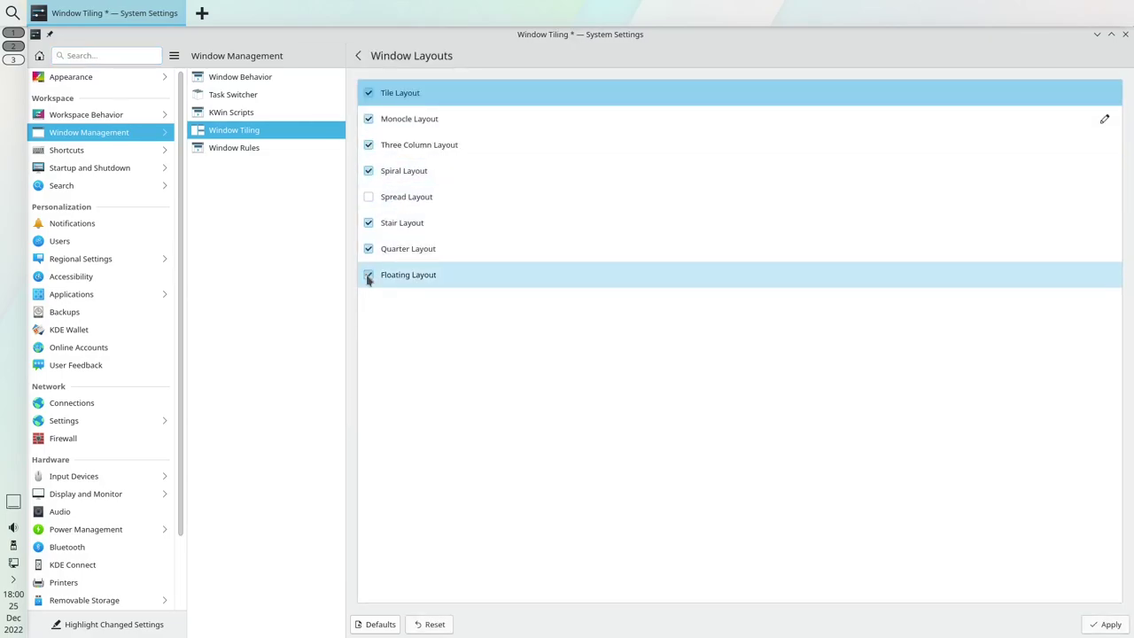
click(368, 223)
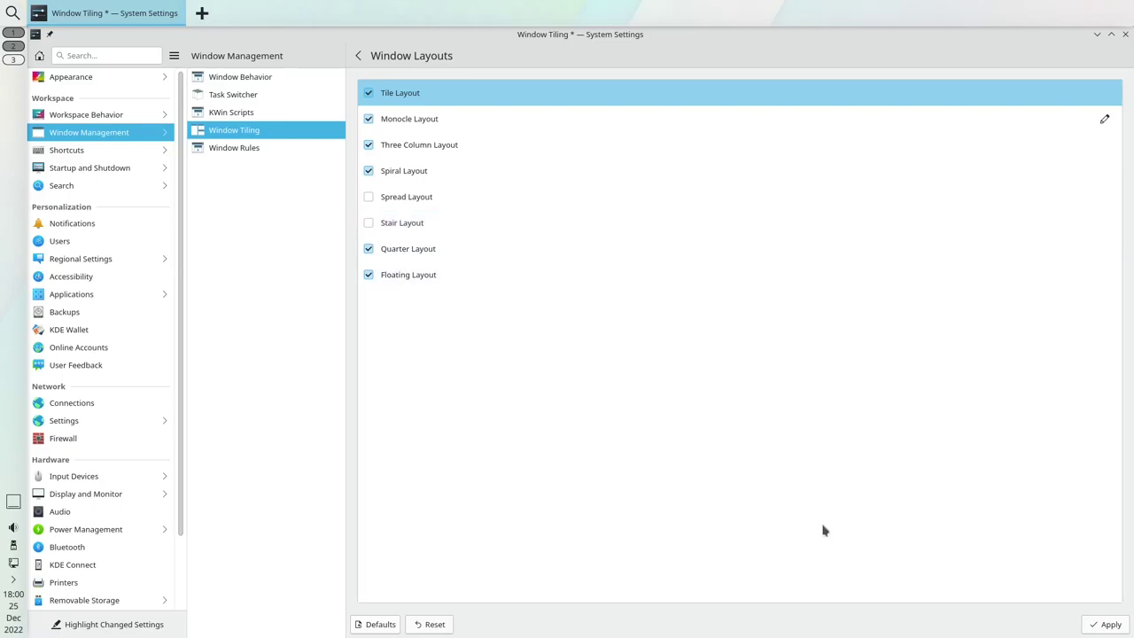
click(1109, 623)
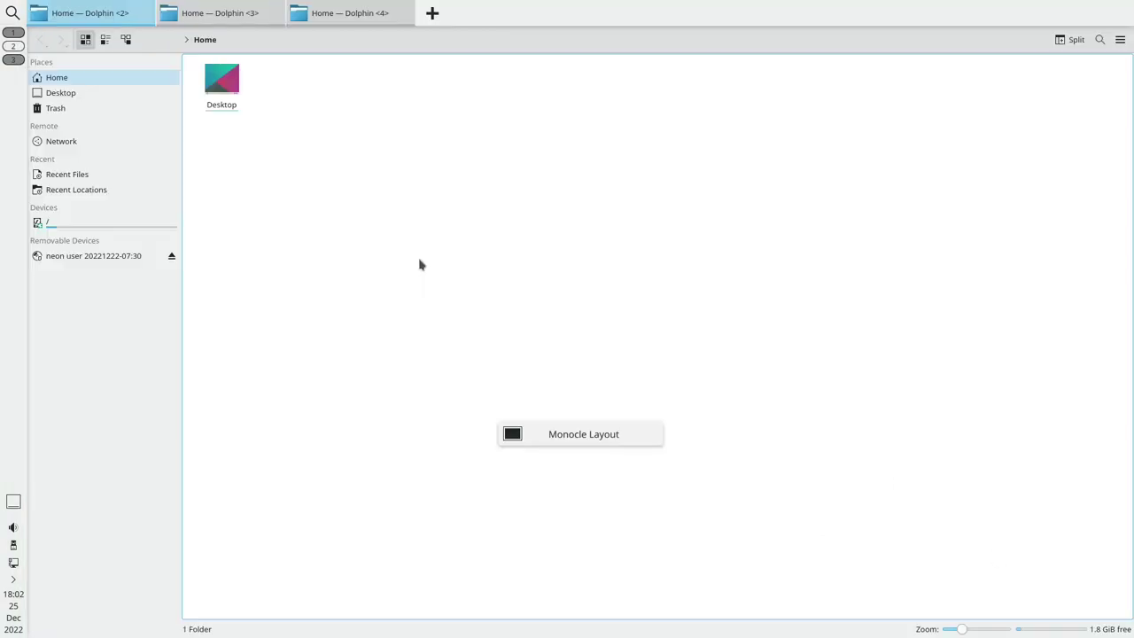
Cycle tiling through Three-Column, Spiral, Floating and Tile, opening a fourth Dolphin window midway.
key(super+backslash)
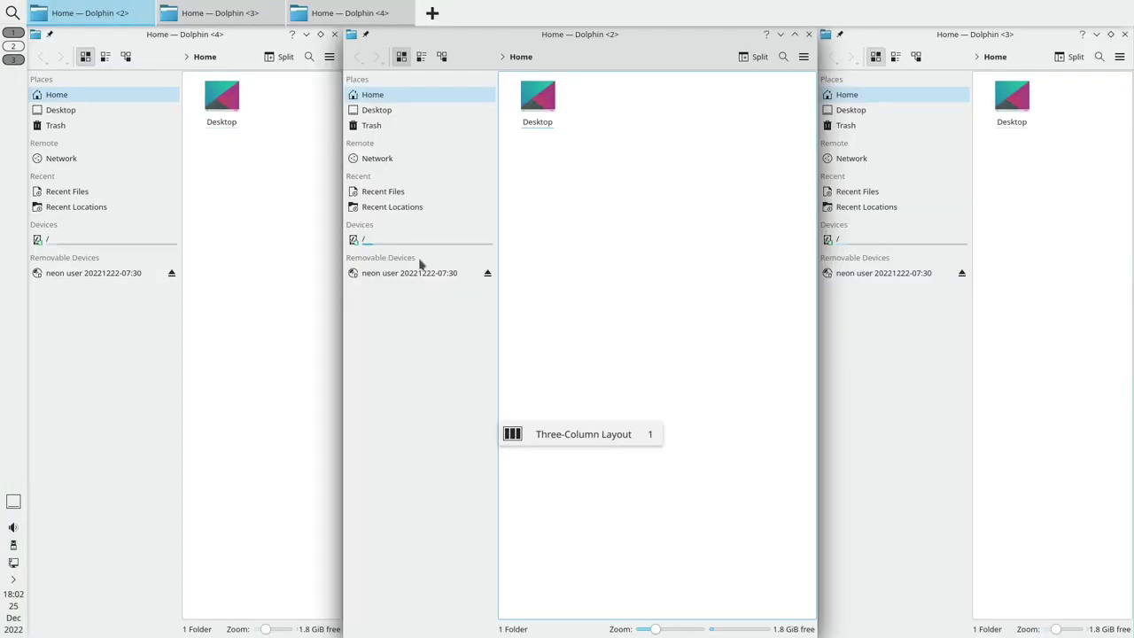
key(super+backslash)
key(super+backslash)
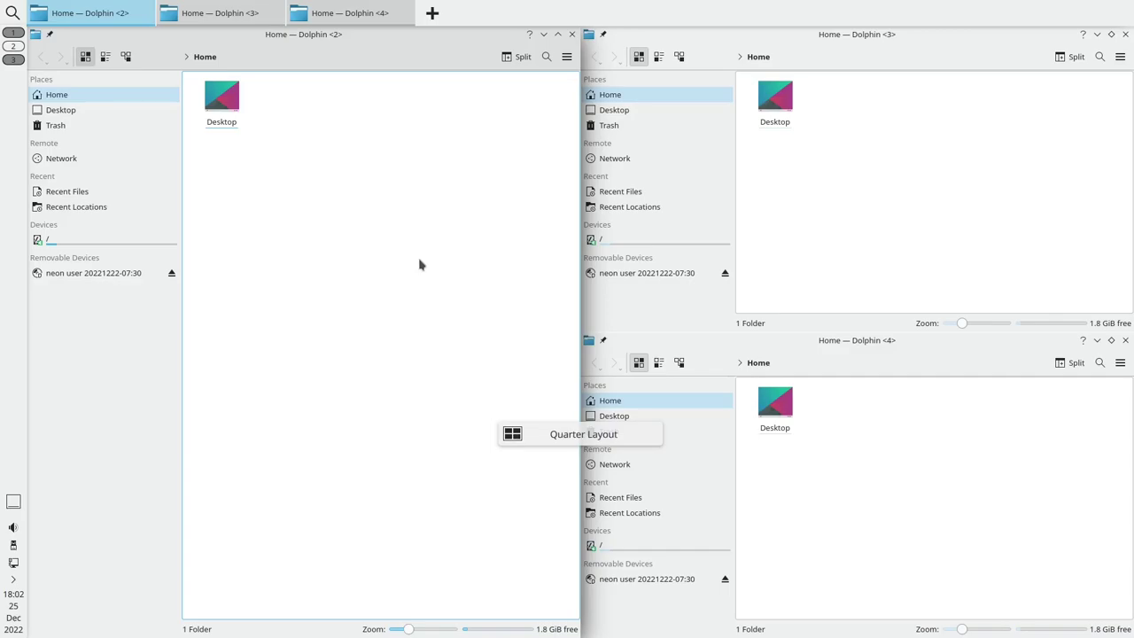
key(ctrl+n)
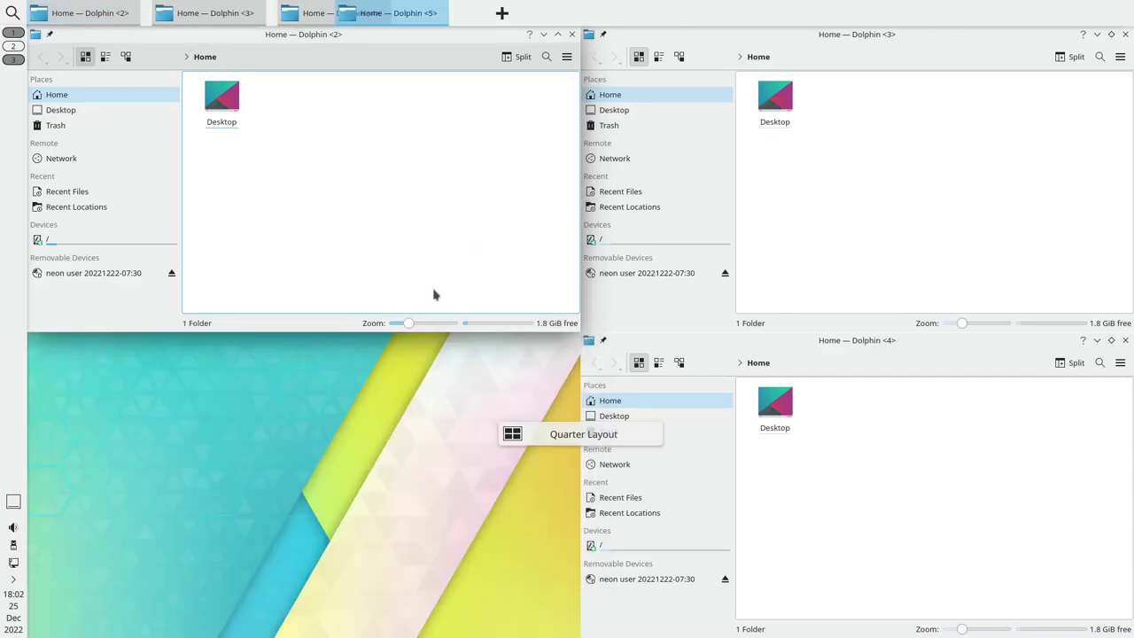
key(super+backslash)
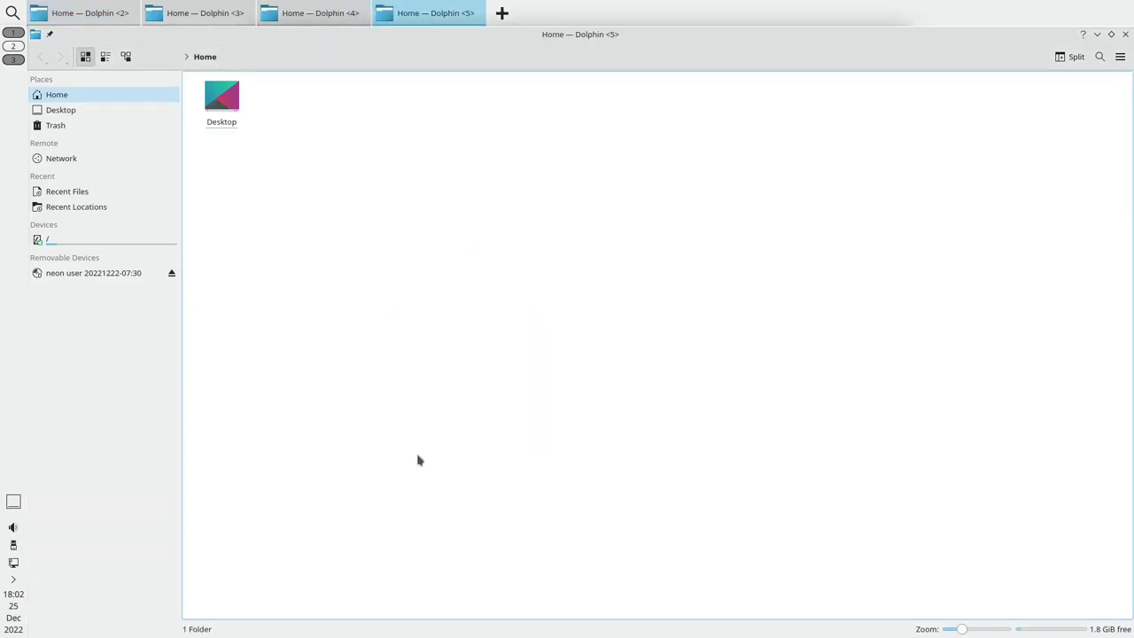
key(super+backslash)
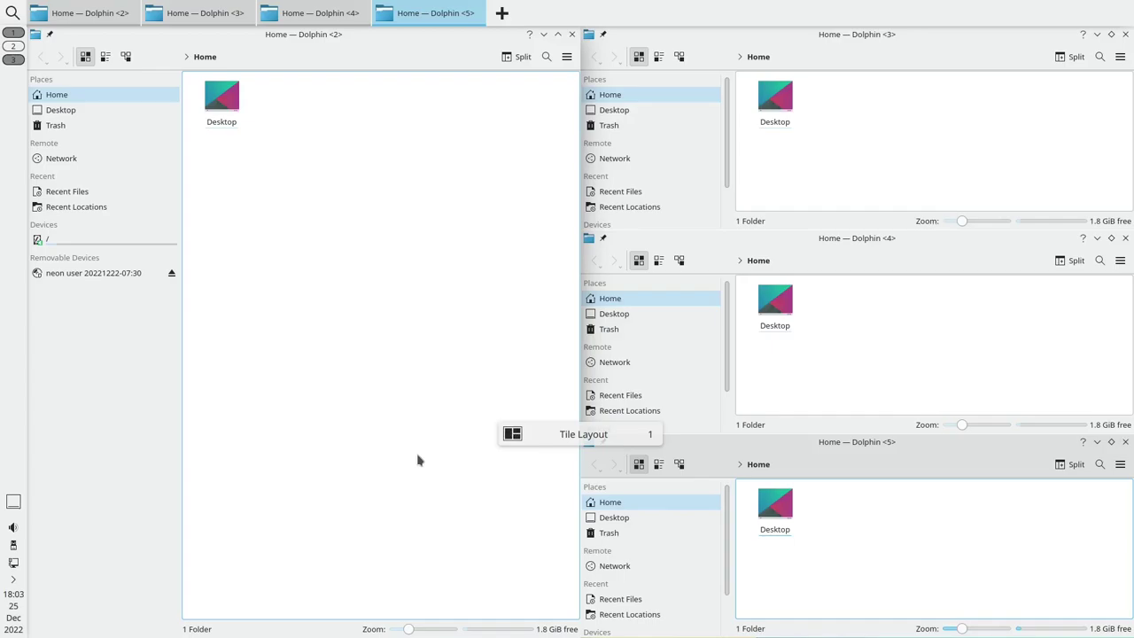
Cycle the Bismuth layout to Three-Column, then back to Tile with one Dolphin window on the left.
key(super+backslash)
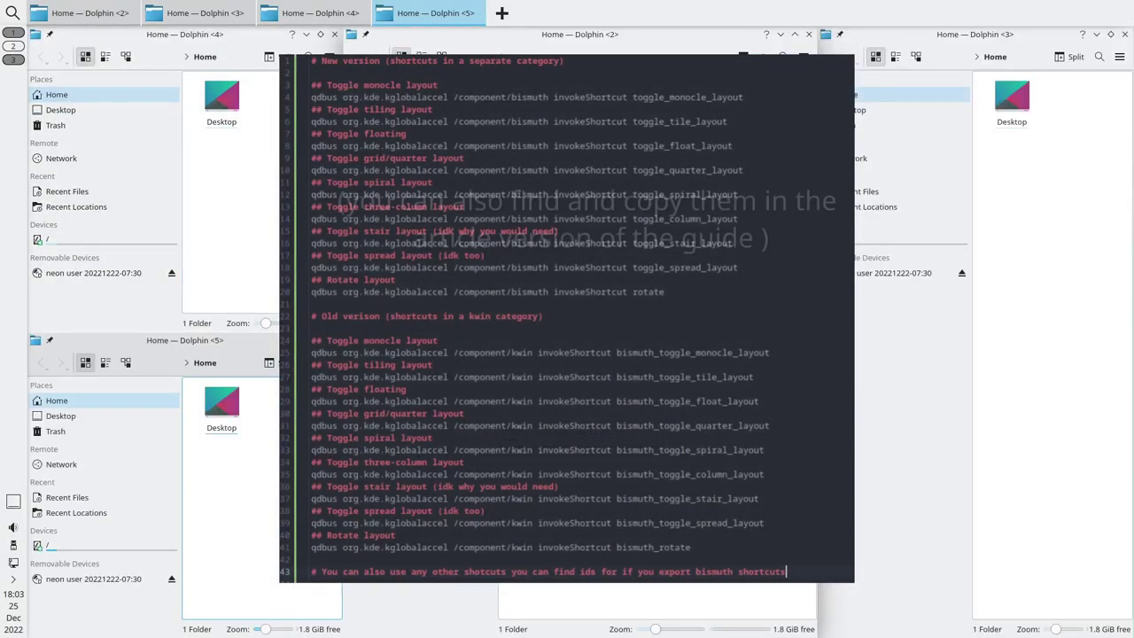
key(super+backslash)
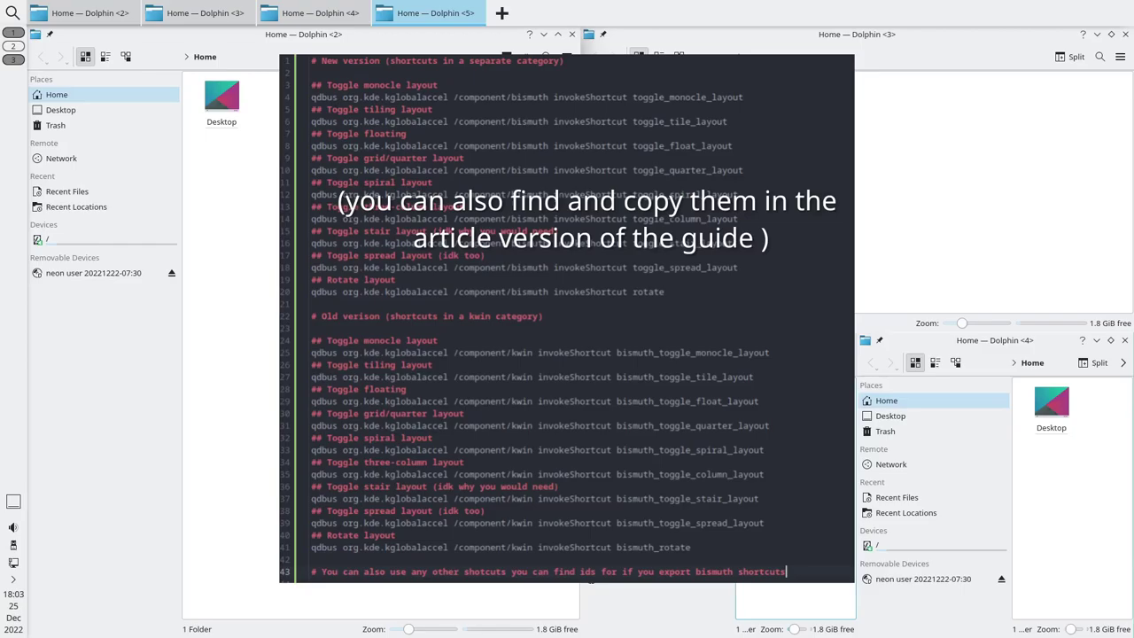